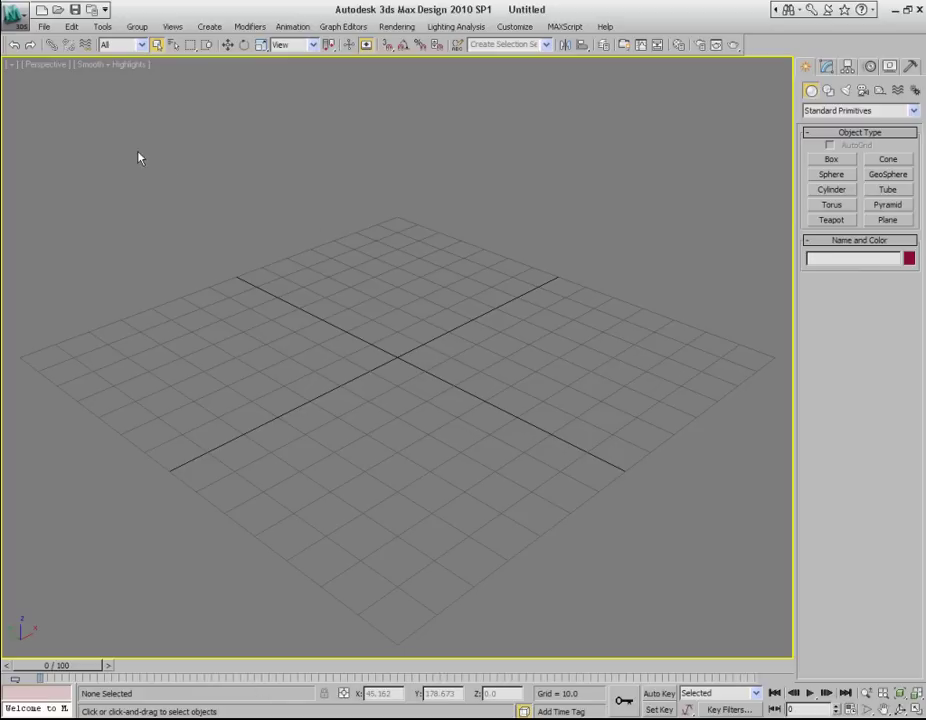
- Reset the scene to an empty default state and accept the reset
click(14, 22)
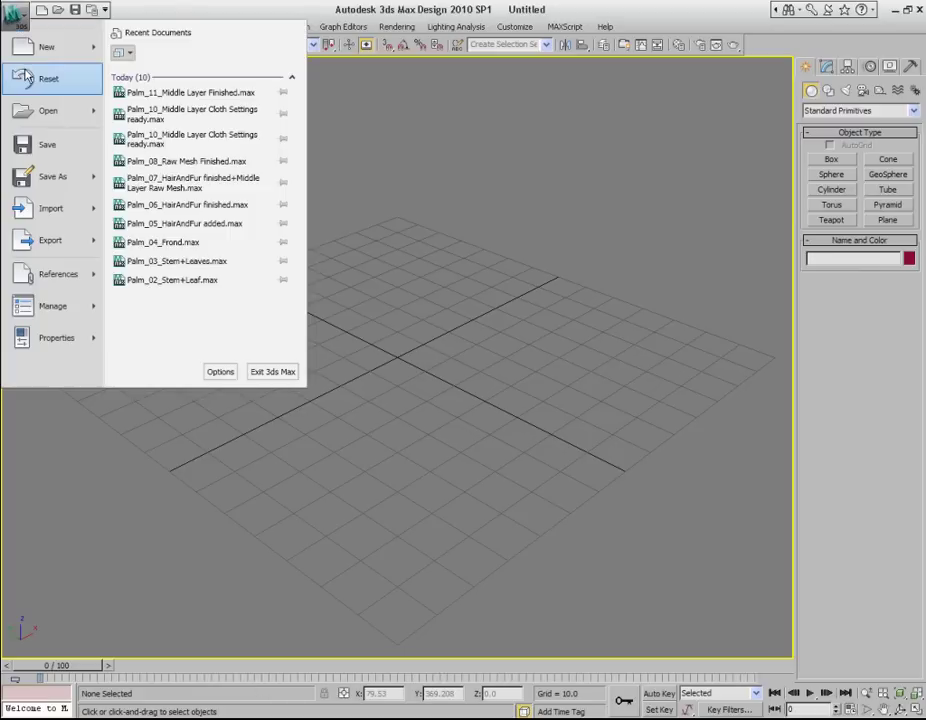
click(42, 80)
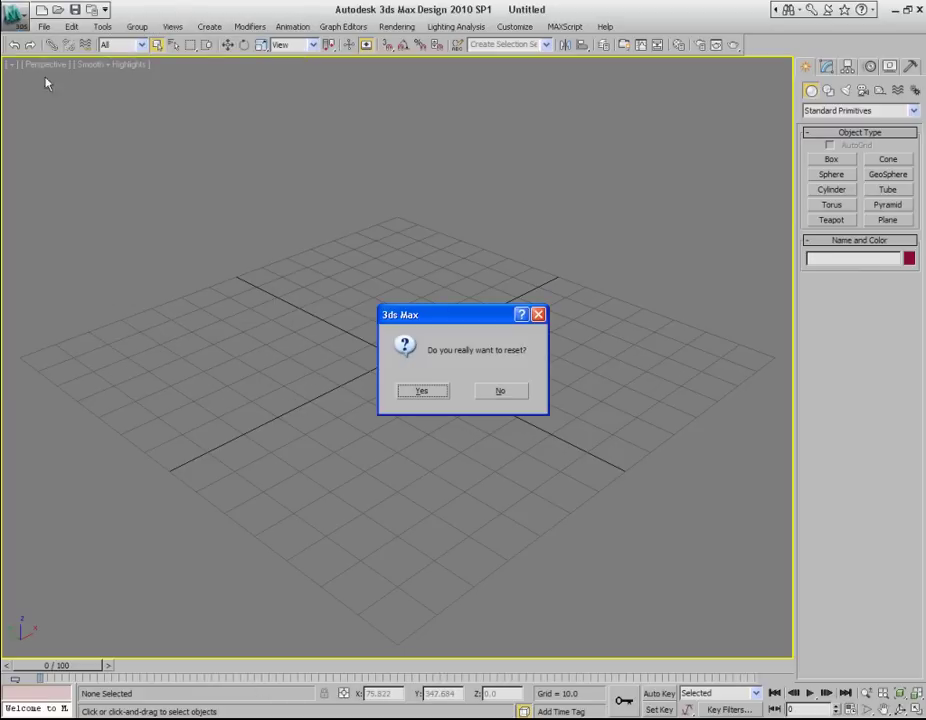
click(422, 390)
- Draw a tall narrow plane in the Front view, about 255.7 by 9.5, with the grid hidden and edged faces displayed
key(f)
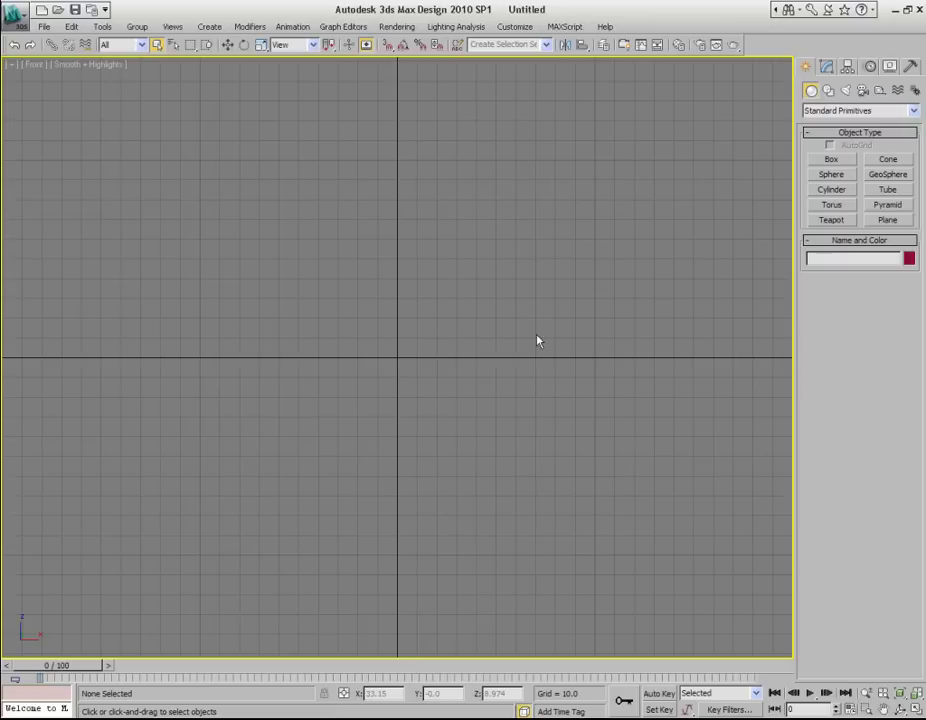
click(888, 220)
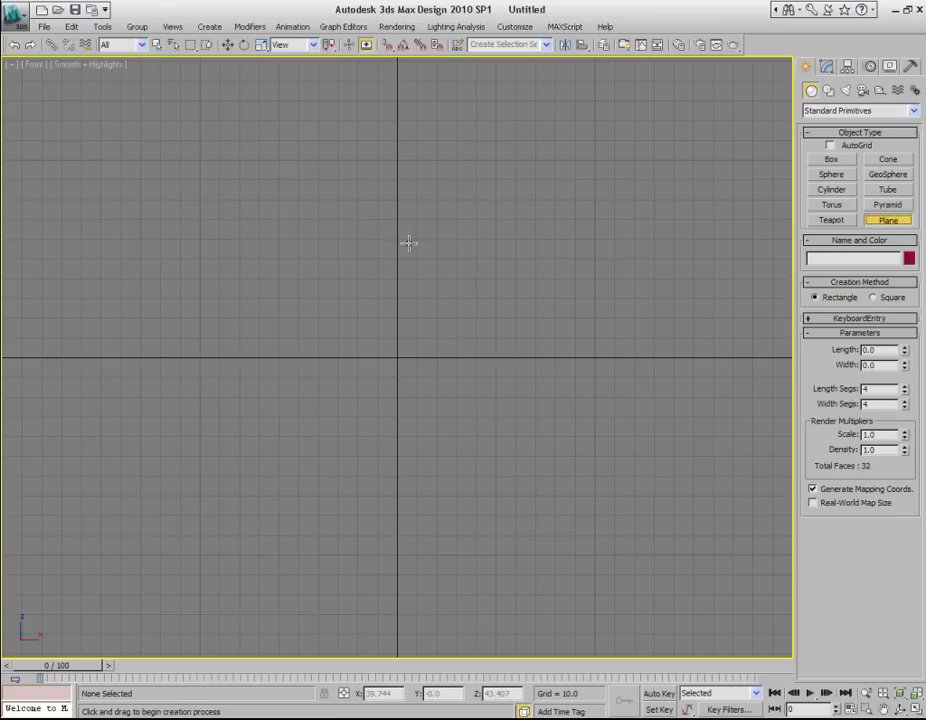
drag(353, 128, 373, 636)
middle_drag(408, 467, 438, 455)
key(g)
key(F4)
key(j)
middle_drag(492, 409, 494, 404)
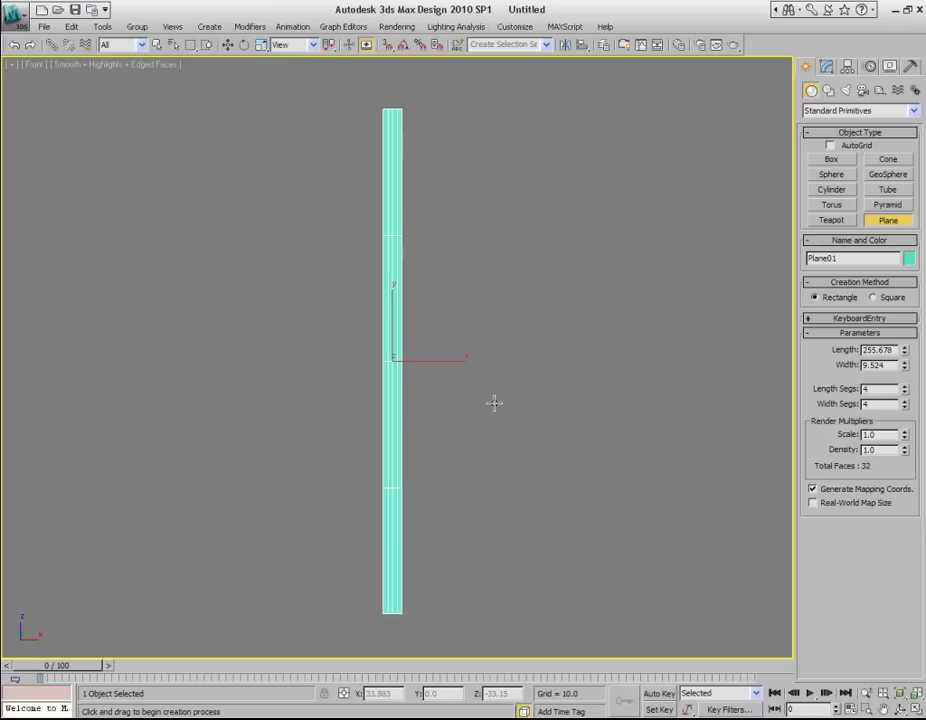
- Set the plane to 1 length segment and 3 width segments, and extend its length to about 508
click(905, 407)
middle_drag(593, 391, 633, 428)
scroll(633, 428, down, 2)
drag(904, 350, 902, 317)
mouse_move(545, 428)
middle_down()
mouse_move(544, 403)
mouse_move(544, 411)
middle_up()
scroll(584, 390, down, 2)
drag(904, 350, 903, 320)
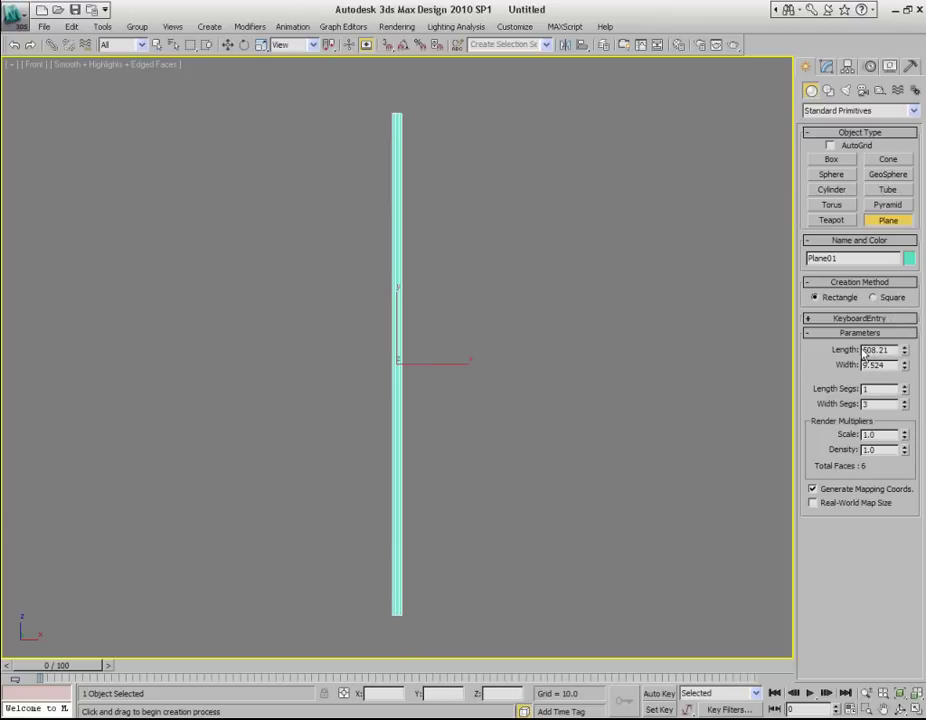
middle_drag(606, 374, 610, 369)
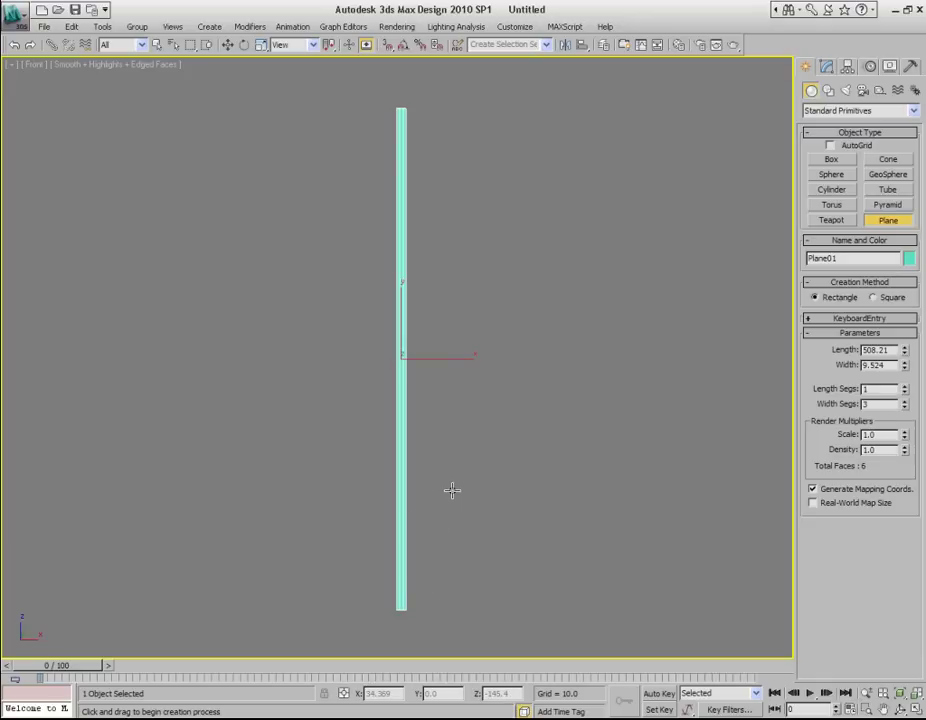
- Finish plane creation and convert the strip to an Editable Poly
middle_drag(448, 423, 449, 412)
right_click(405, 276)
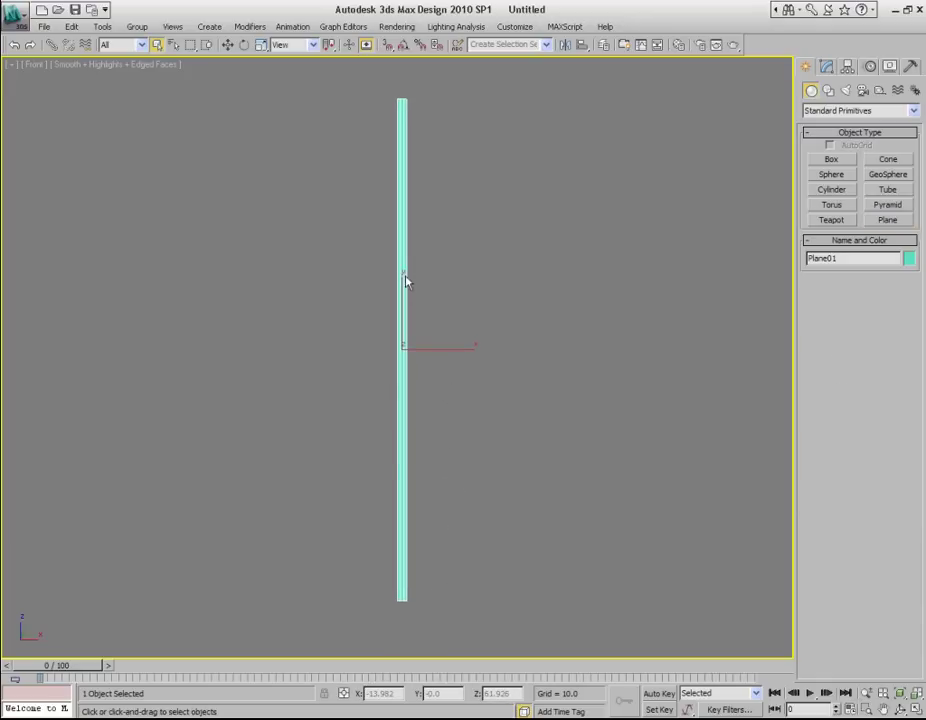
right_click(404, 276)
mouse_move(418, 380)
click(562, 403)
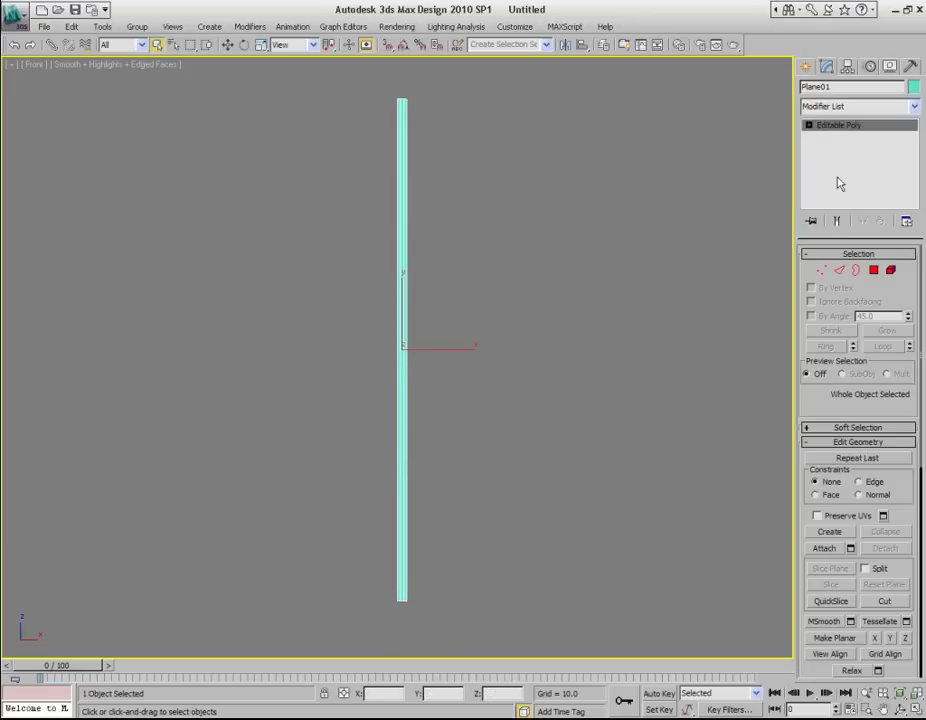
- Apply a Bend modifier to the strip with the X bend axis and an angle of about -109.5
click(833, 108)
key(b)
key(Return)
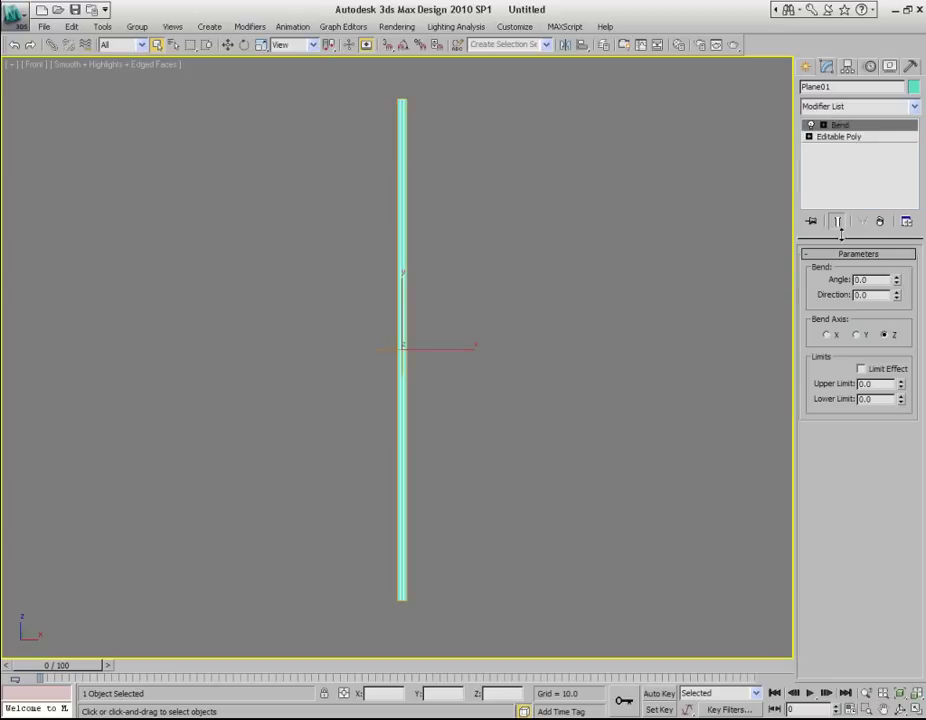
alt+middle_drag(586, 518, 550, 541)
key(t)
key(z)
scroll(550, 541, up, 2)
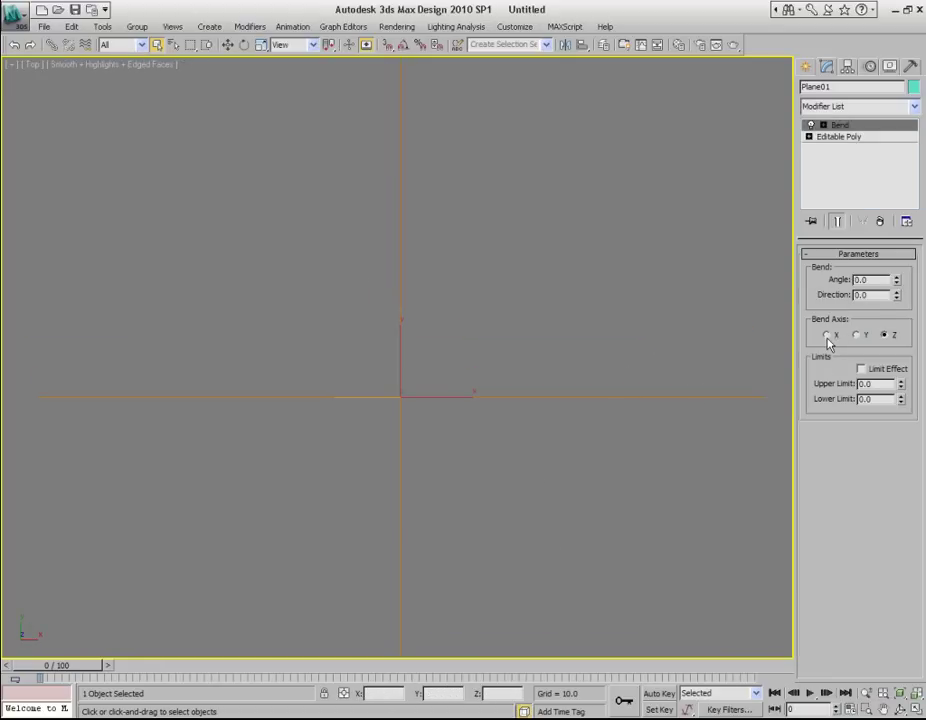
drag(896, 281, 884, 440)
- Collapse the bent strip into an Editable Poly
right_click(586, 442)
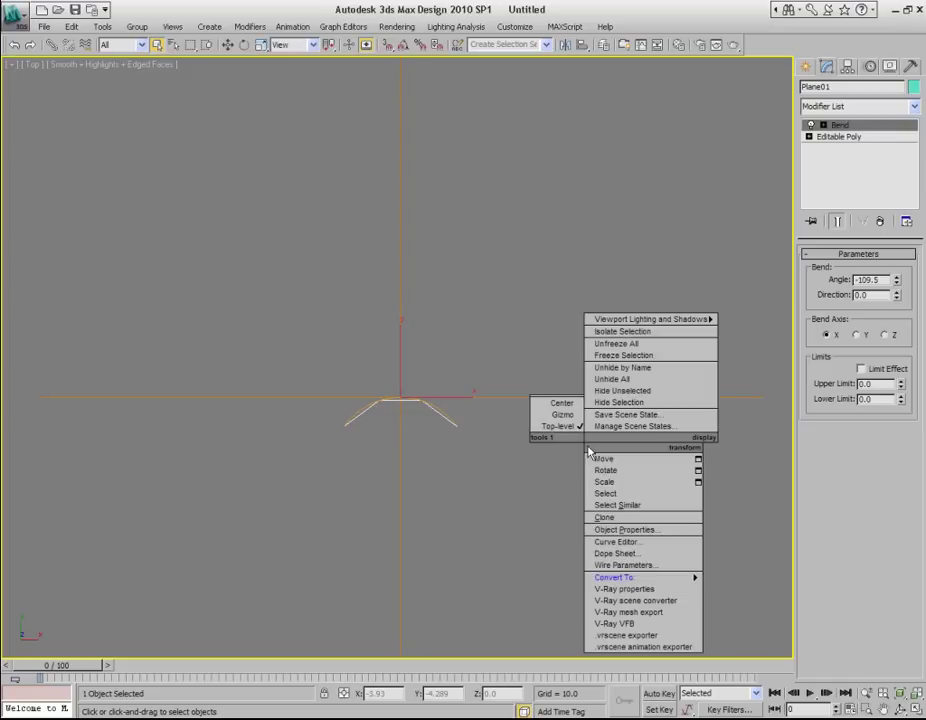
mouse_move(690, 577)
click(765, 645)
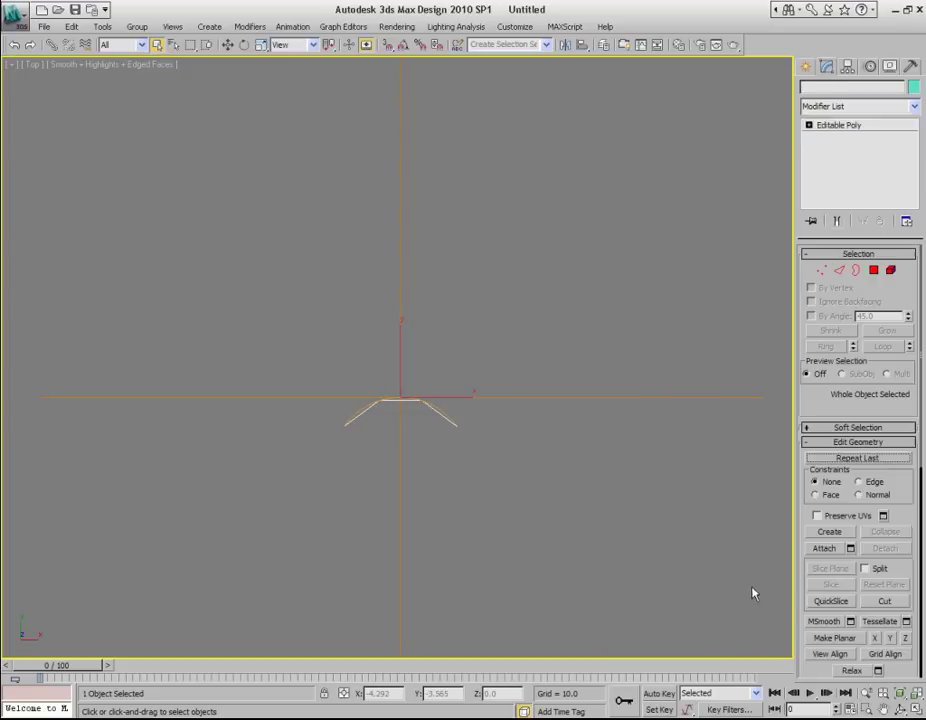
- Select the four vertices at the strip's upper end and scale them along Y to flatten that end's arc
alt+middle_drag(592, 537, 752, 322)
click(821, 272)
key(p)
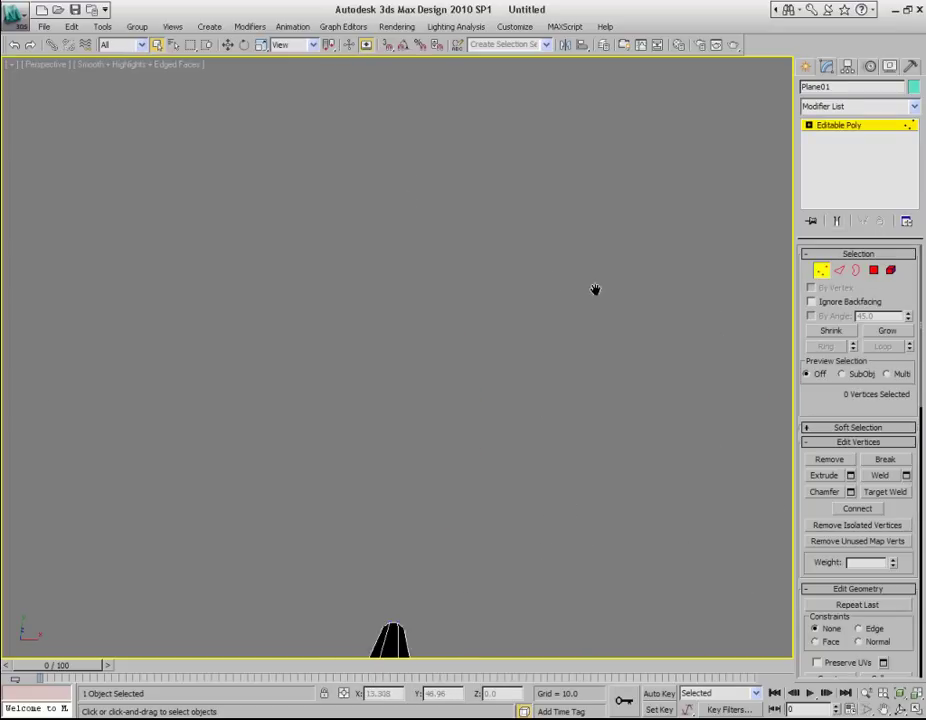
alt+middle_drag(596, 289, 473, 345)
drag(531, 293, 382, 395)
middle_drag(529, 360, 509, 351)
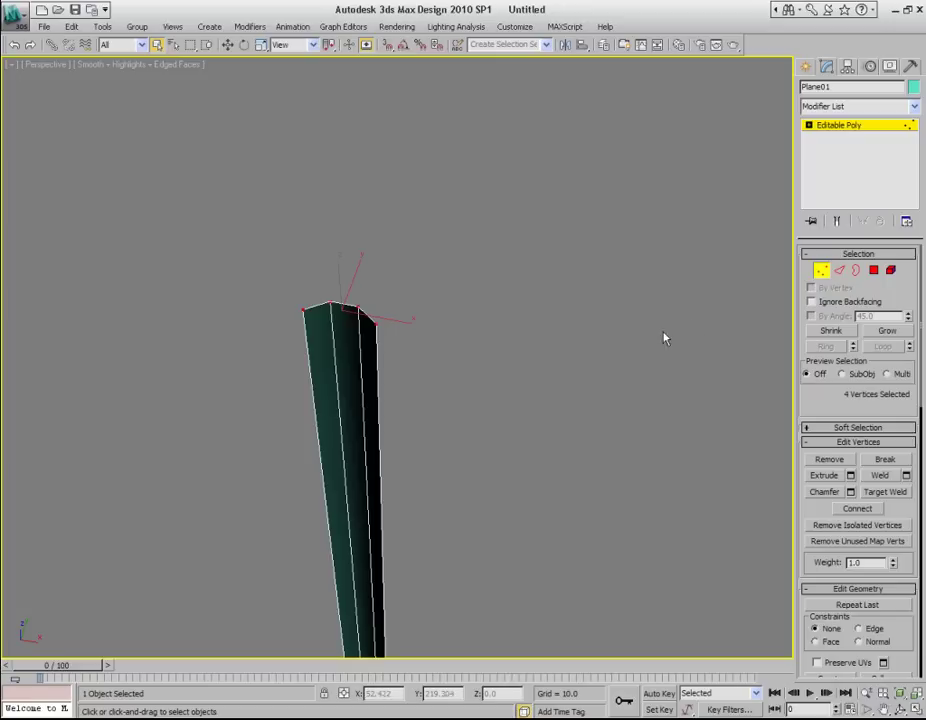
key(w)
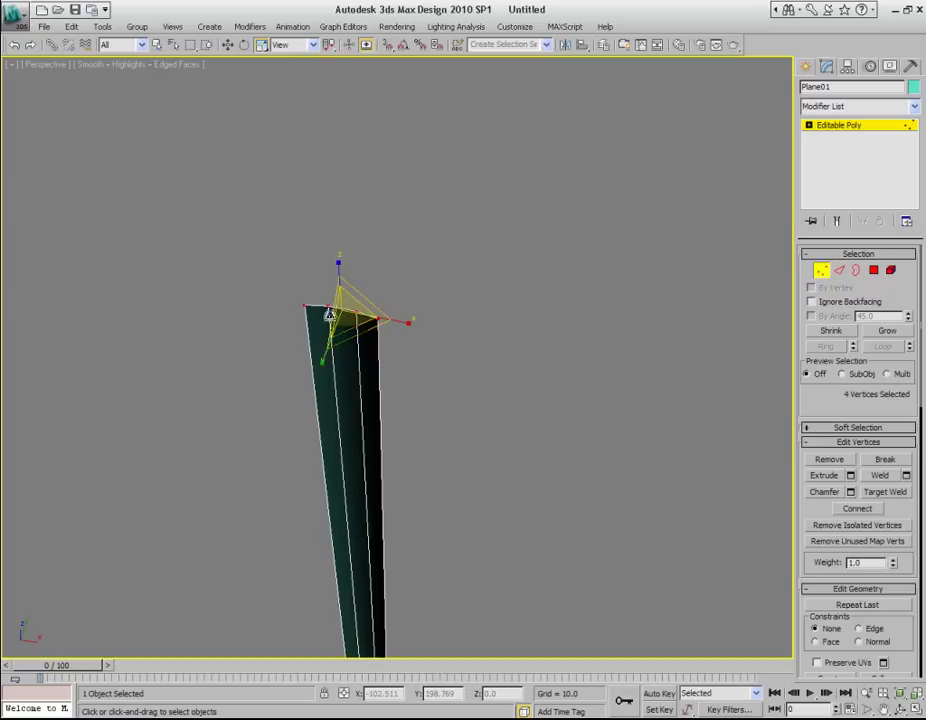
middle_drag(461, 366, 470, 335)
scroll(470, 336, down, 5)
middle_drag(463, 440, 468, 262)
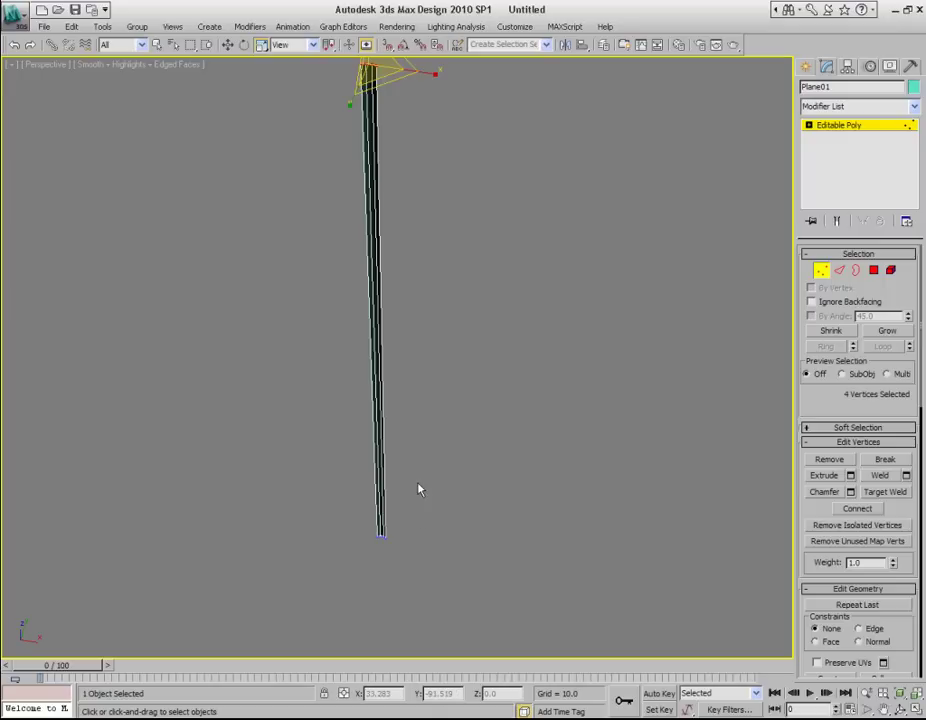
middle_drag(480, 431, 477, 575)
middle_drag(404, 315, 355, 288)
mouse_move(362, 287)
mouse_down()
mouse_move(355, 298)
mouse_move(366, 283)
mouse_move(360, 289)
mouse_up()
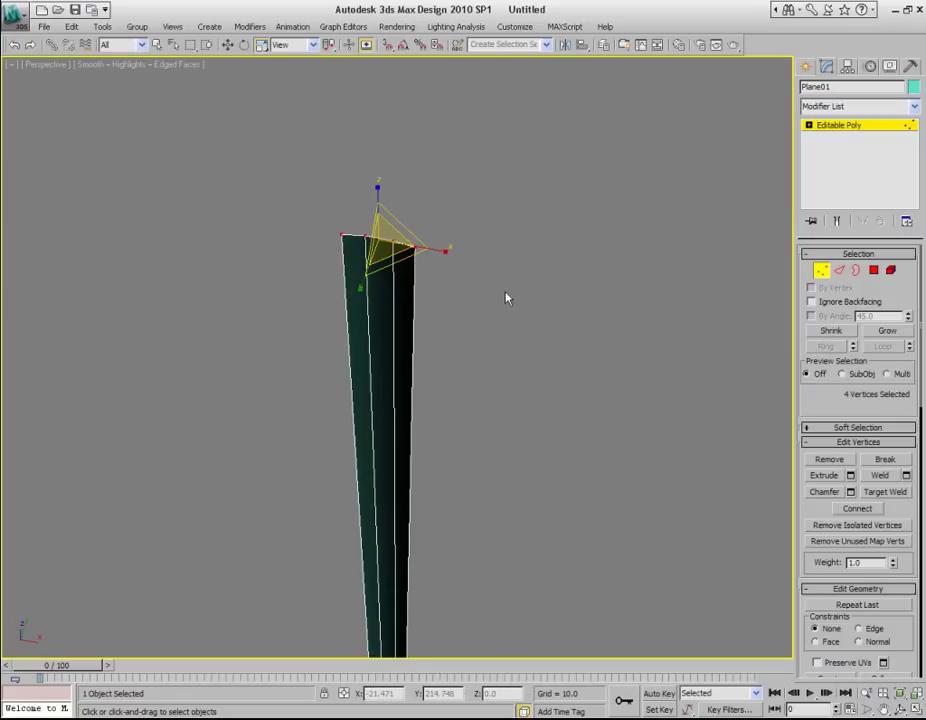
- Select all polygons of the strip and clear their smoothing groups
click(873, 270)
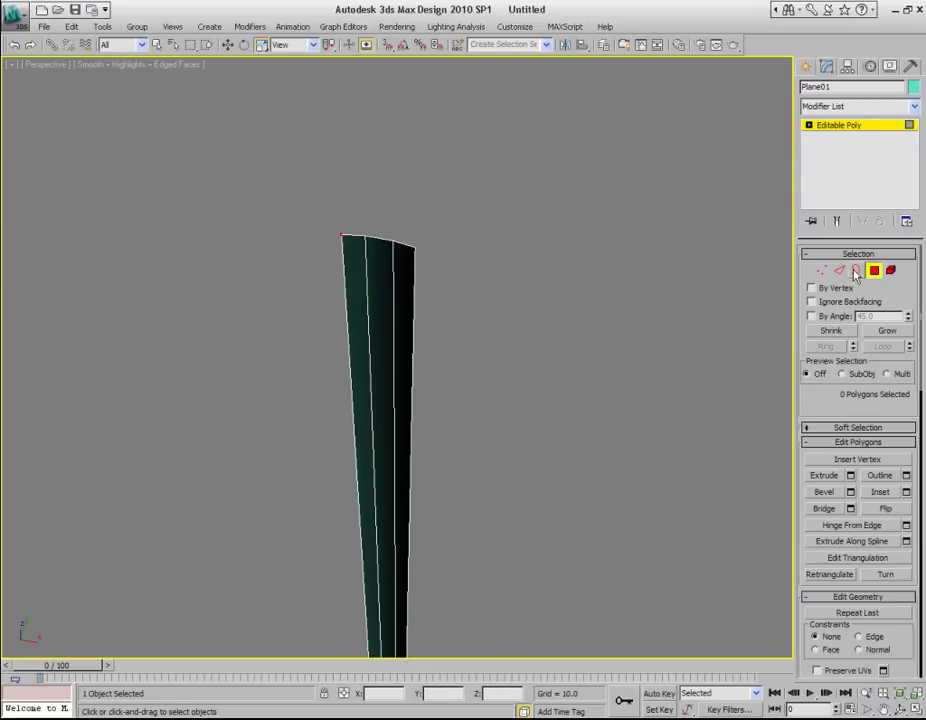
key(ctrl+a)
scroll(893, 401, down, 10)
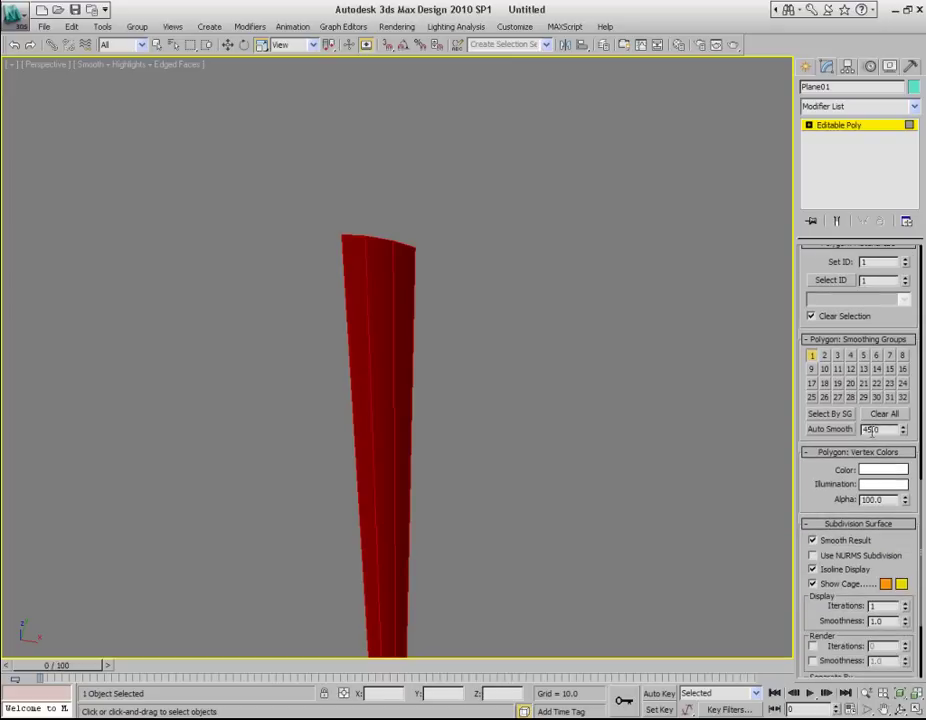
middle_drag(545, 388, 549, 338)
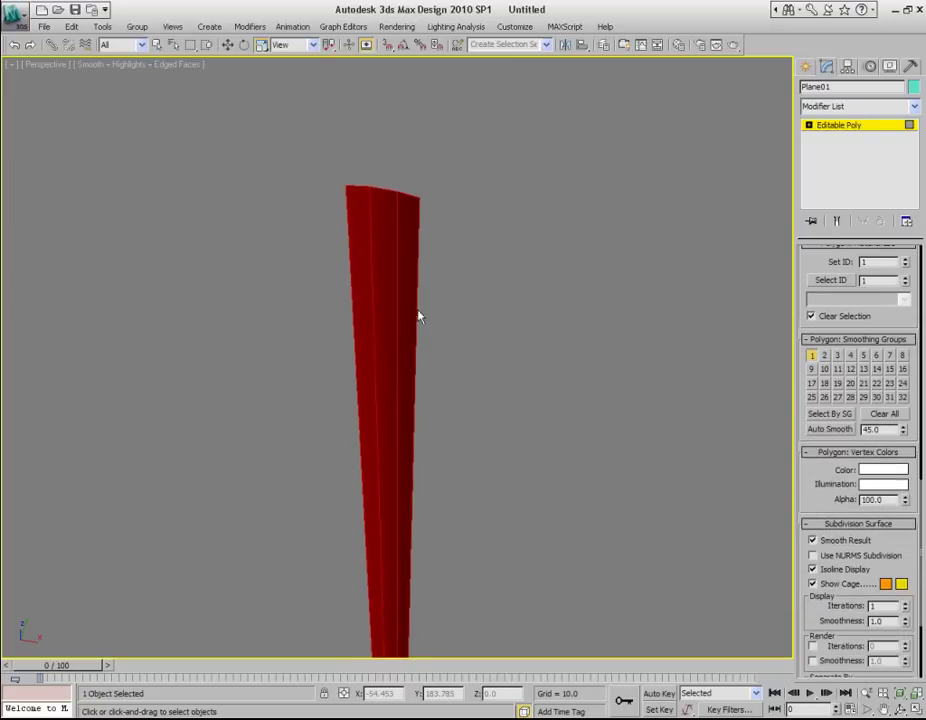
click(884, 414)
scroll(620, 420, down, 5)
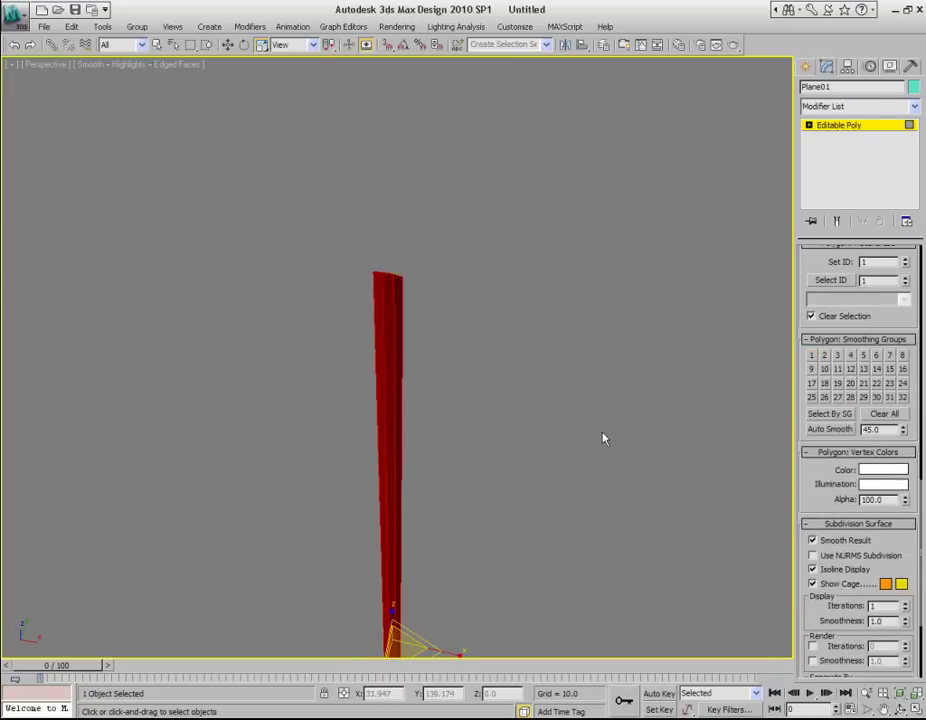
- Add a Shell modifier to the whole strip with an inner amount of 2.15 and an outer amount of 1.67
click(866, 134)
alt+middle_drag(484, 430, 512, 398)
key(t)
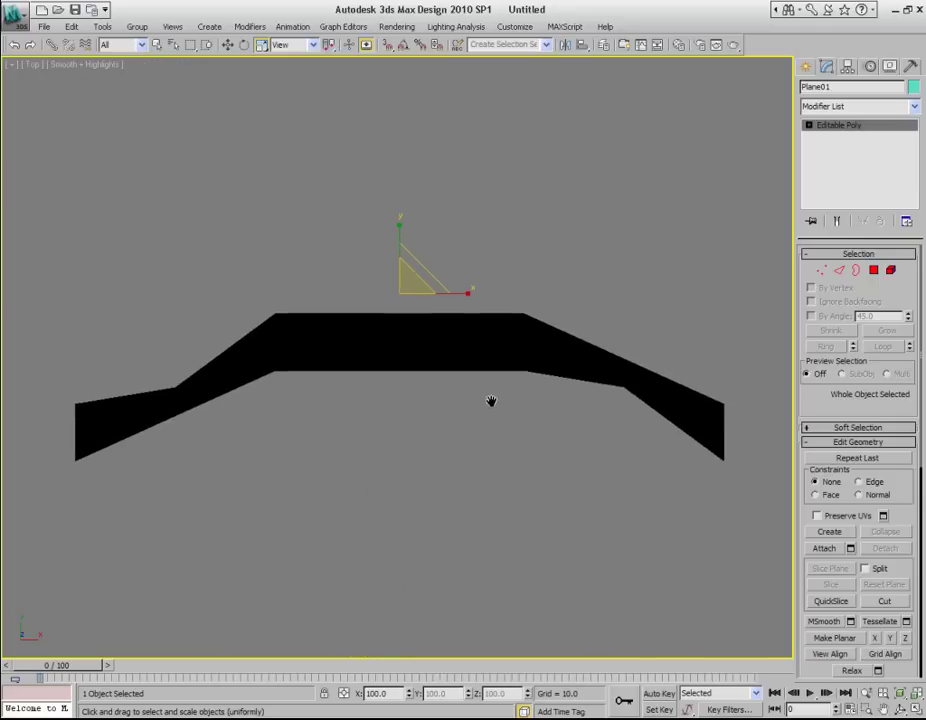
click(856, 110)
key(s)
key(s)
key(s)
key(s)
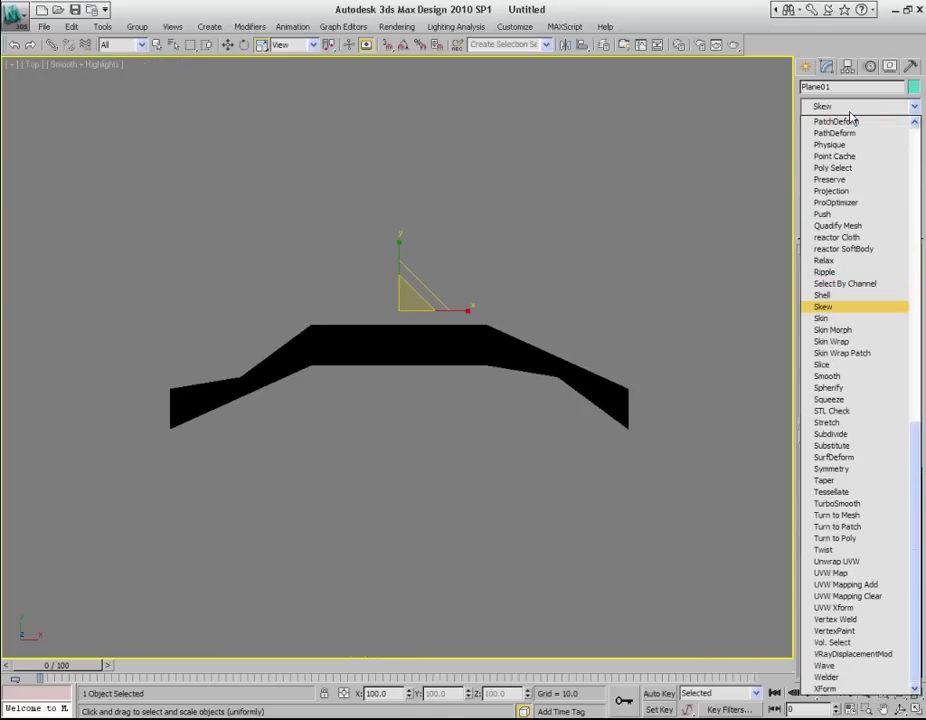
key(Up)
key(Return)
key(F4)
drag(905, 273, 908, 241)
scroll(511, 371, down, 1)
middle_drag(511, 371, 498, 372)
scroll(497, 371, down, 1)
key(F3)
scroll(494, 367, up, 1)
- Collapse the shelled strip into an Editable Poly
right_click(447, 292)
mouse_move(531, 431)
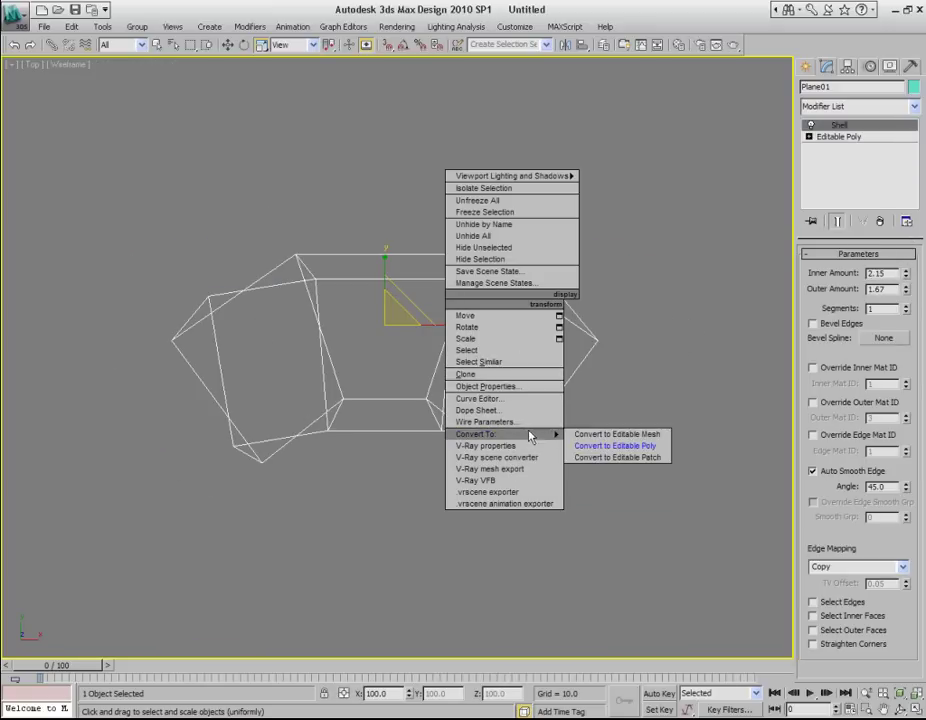
click(603, 446)
- Examine the thickened strip's cross-section from the front, in perspective and from the top
key(f)
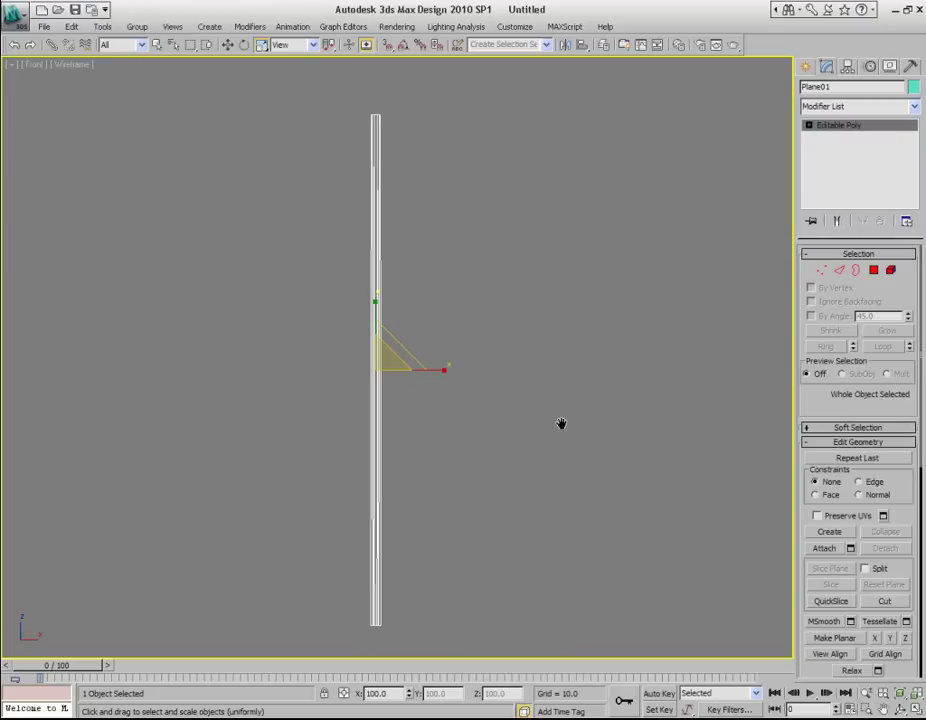
key(p)
alt+middle_drag(556, 416, 509, 424)
middle_drag(500, 310, 533, 399)
scroll(516, 416, up, 2)
key(t)
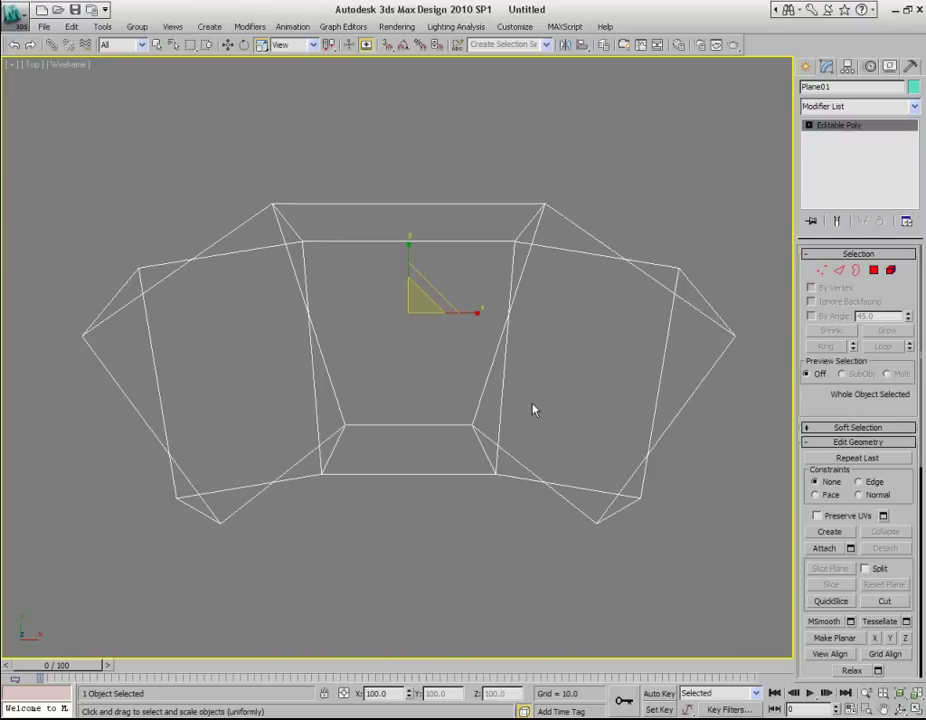
scroll(530, 410, down, 2)
key(F3)
key(F3)
- Move the two middle vertices on the inner edge of the upper end cap along Y to about -3.4
click(818, 272)
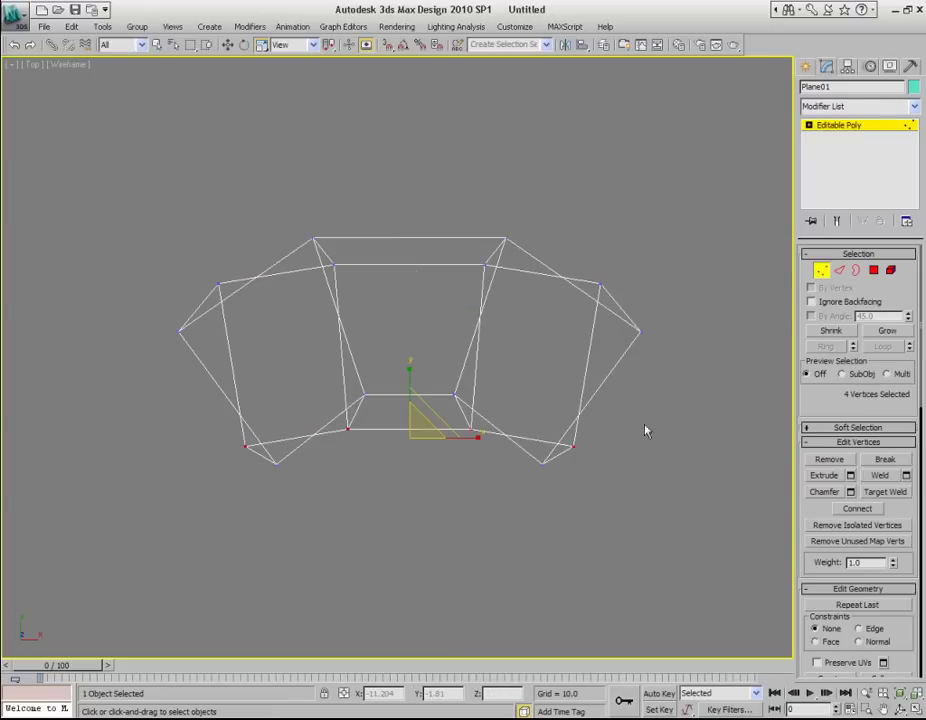
alt+middle_drag(507, 463, 491, 484)
key(p)
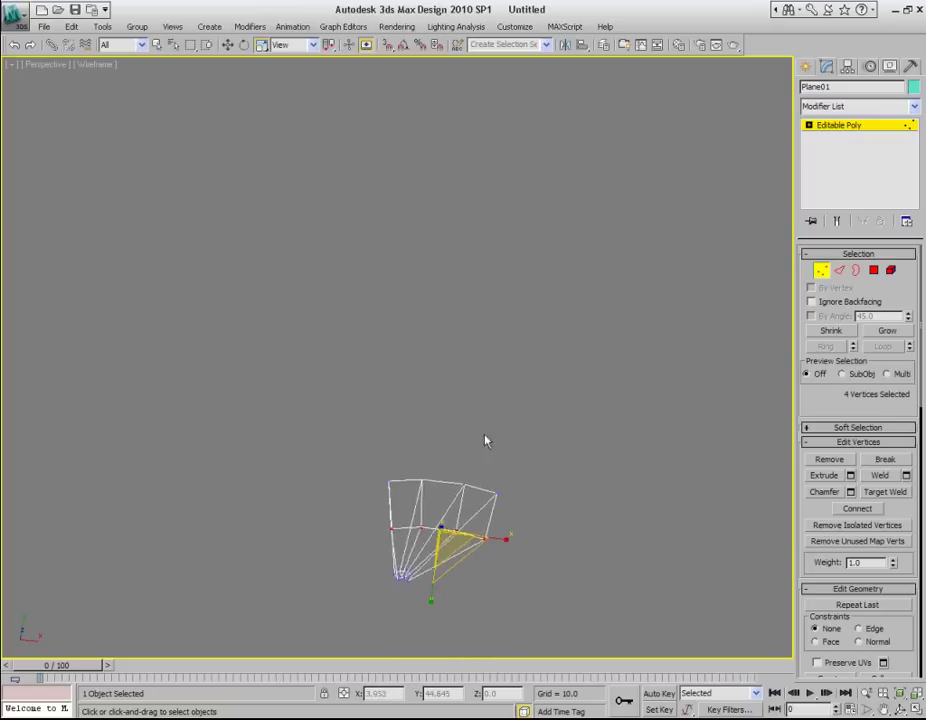
key(F4)
alt+middle_drag(487, 493, 451, 486)
key(q)
click(440, 254)
ctrl+click(414, 241)
alt+middle_drag(456, 305, 446, 333)
key(w)
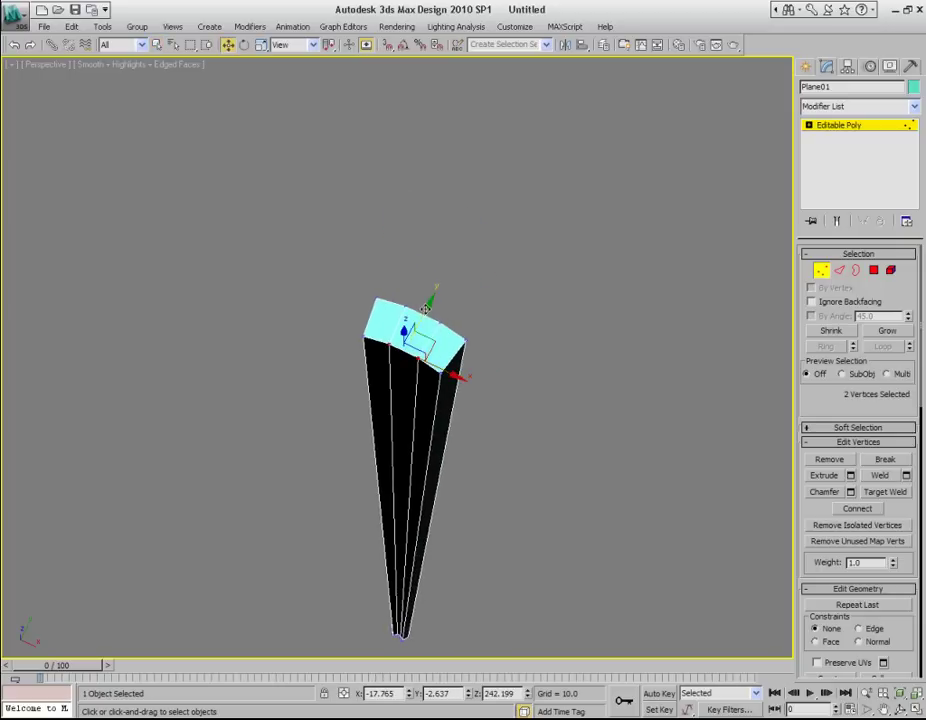
drag(425, 310, 420, 324)
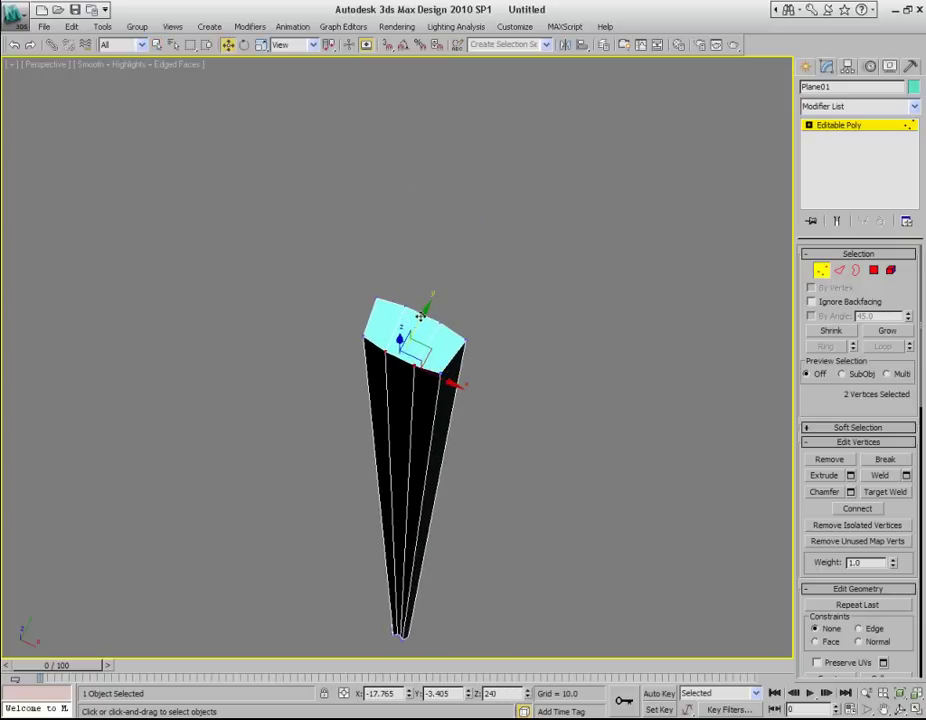
- Move the two outer corner vertices of the end cap's inner edge slightly along Y and leave vertex editing
click(363, 334)
ctrl+click(437, 371)
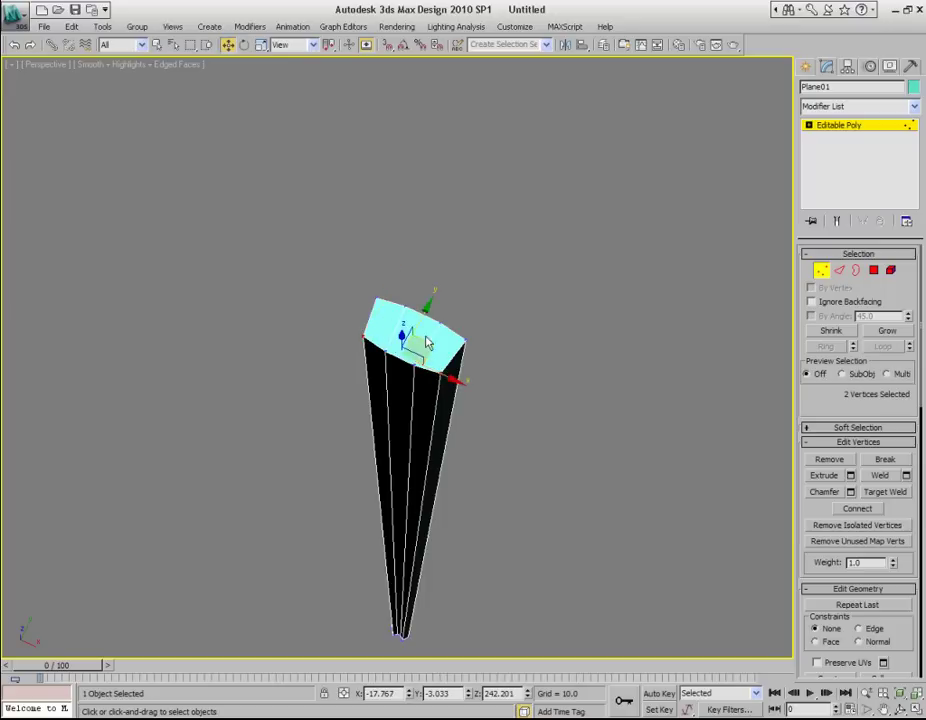
drag(424, 315, 425, 318)
click(846, 128)
- Add a Taper modifier to the whole stem
alt+middle_drag(523, 404, 494, 413)
scroll(486, 345, down, 3)
key(f)
scroll(490, 355, down, 4)
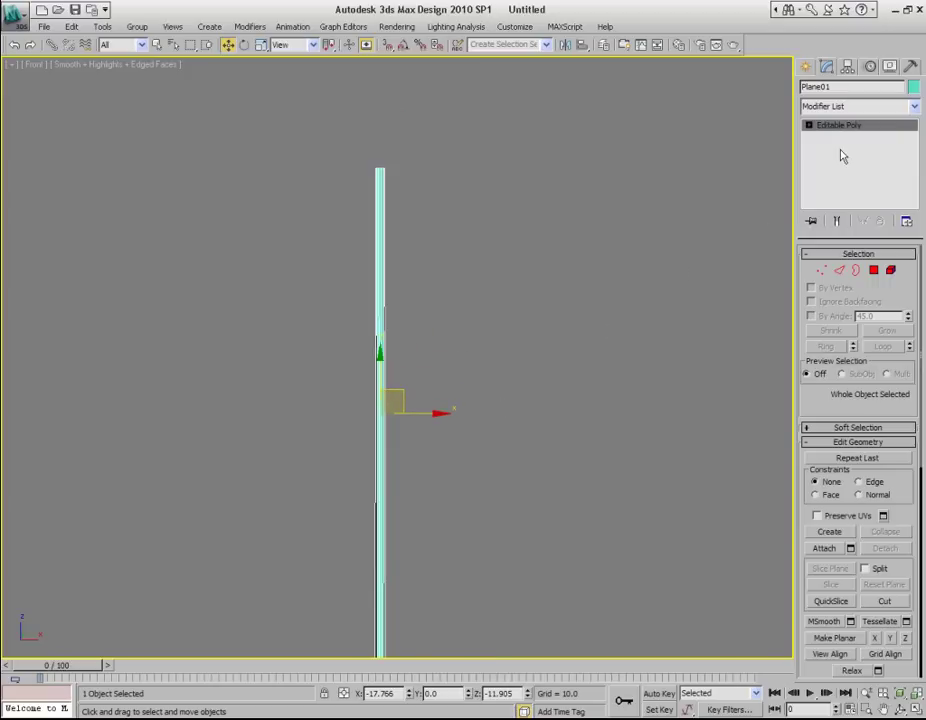
click(842, 106)
key(t)
key(Return)
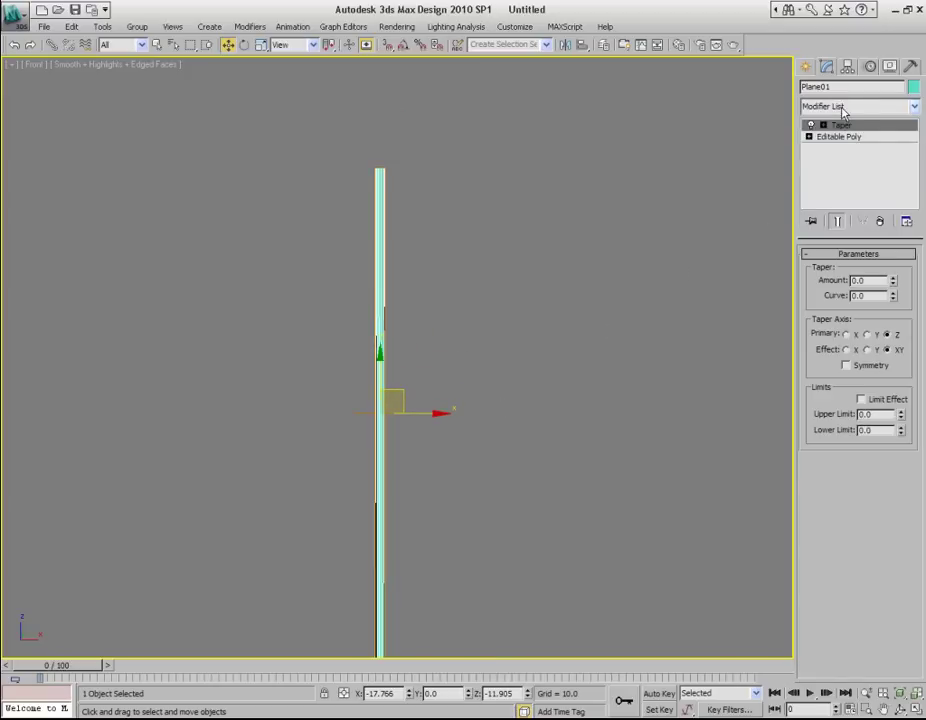
alt+middle_drag(397, 439, 453, 413)
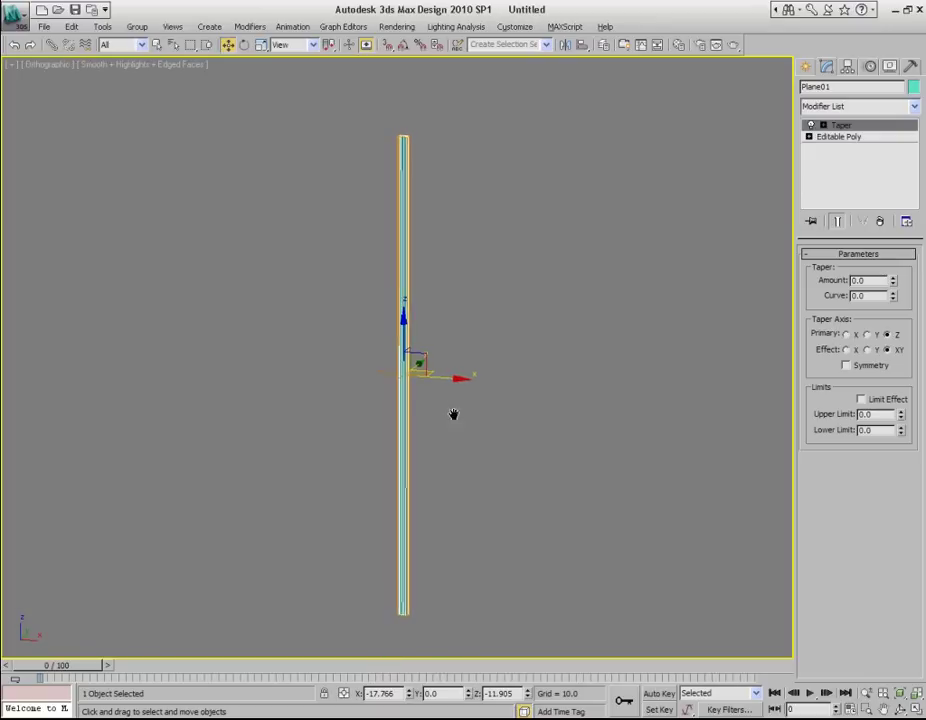
- Try tapering the stem along the primary X axis with an amount of 3.96
click(847, 334)
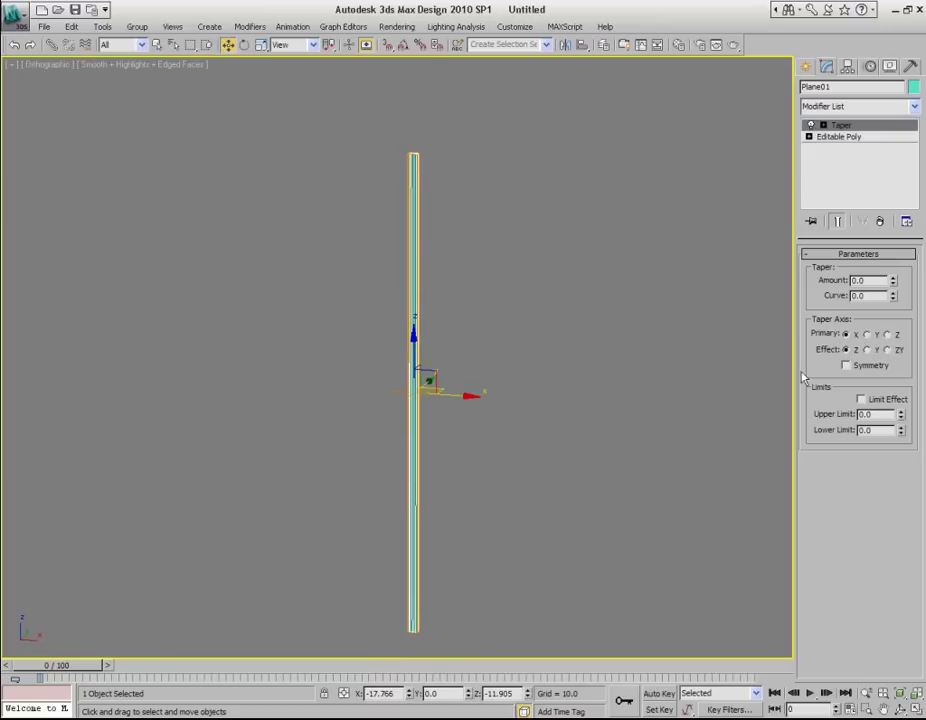
drag(892, 280, 862, 8)
key(f)
key(z)
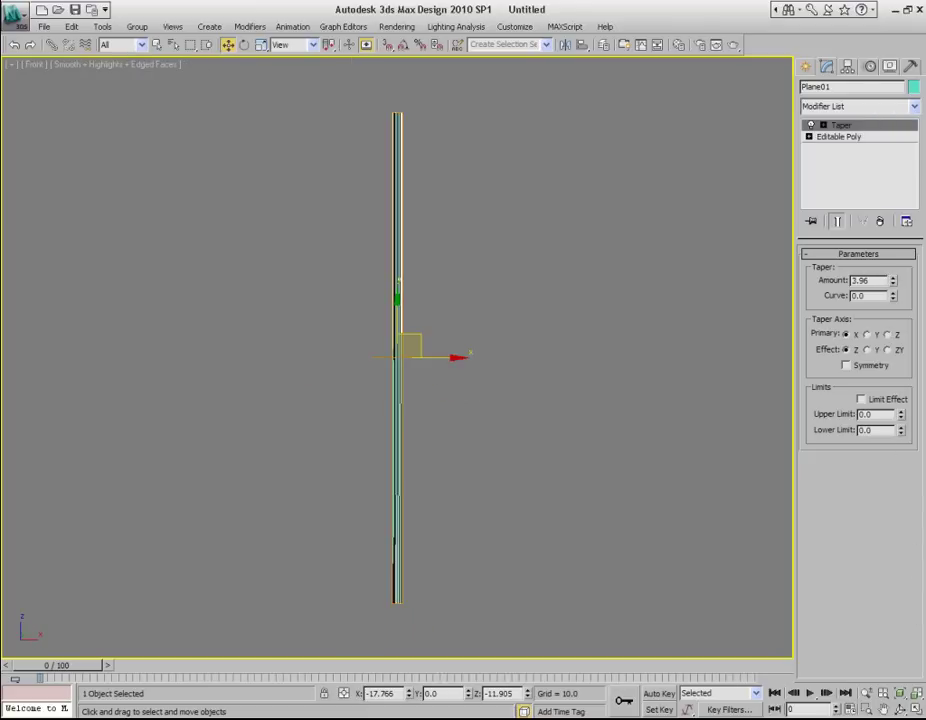
- Set the Taper's primary axis to Y with effect X and an amount of -0.98, and hide the edged faces
click(878, 340)
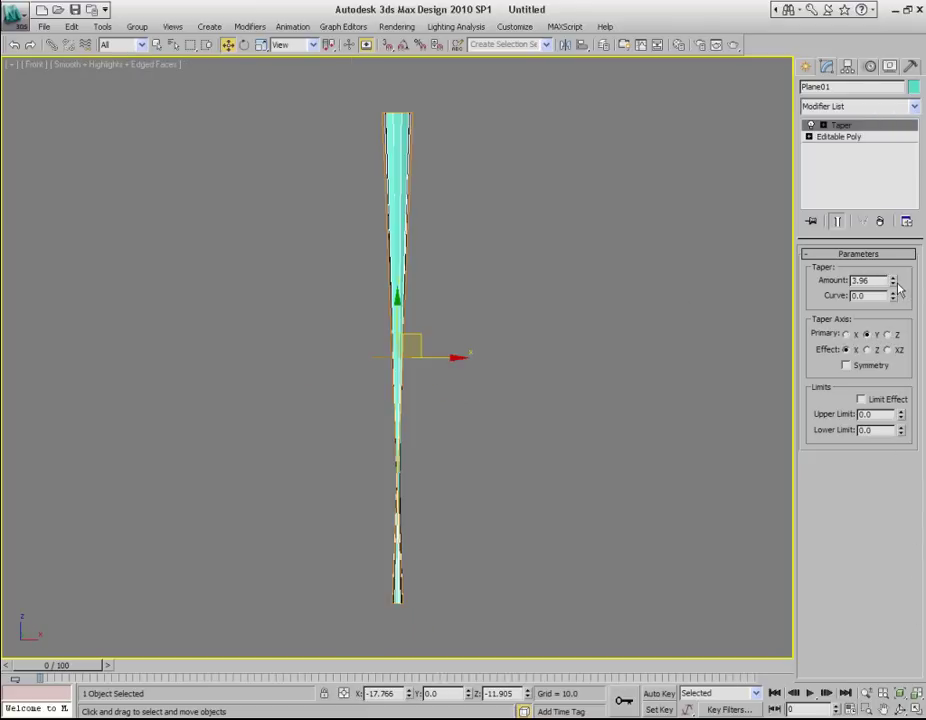
drag(893, 285, 883, 641)
click(566, 609)
key(F4)
click(402, 511)
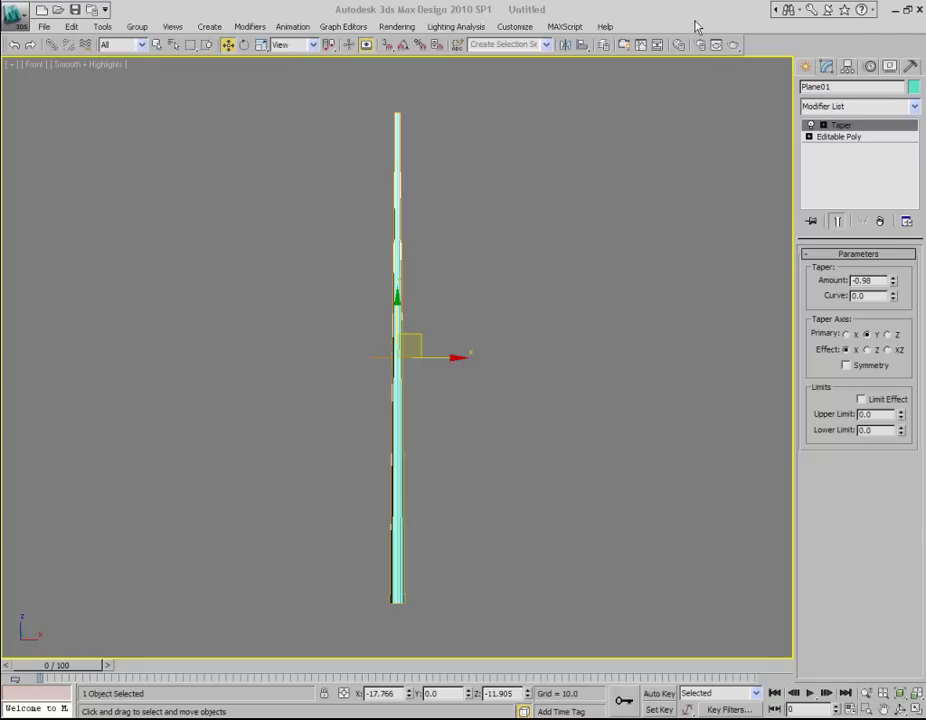
alt+middle_drag(575, 420, 552, 405)
key(f)
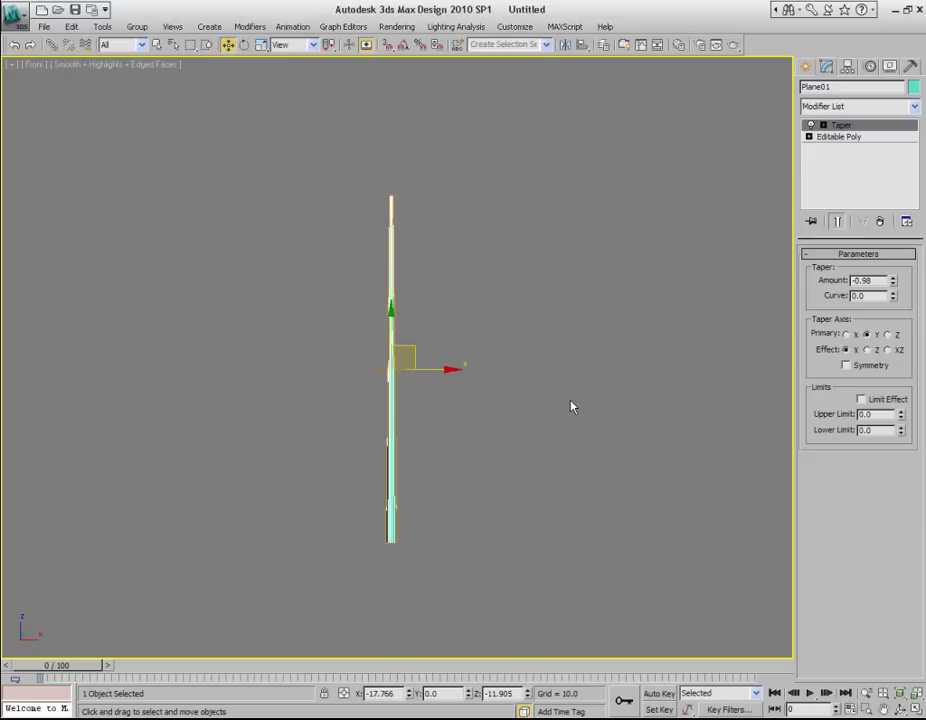
- Set the Taper amount to -1.11 and convert the stem to an Editable Poly
mouse_move(896, 288)
mouse_down()
mouse_move(895, 300)
mouse_move(892, 288)
mouse_up()
click(576, 356)
click(390, 345)
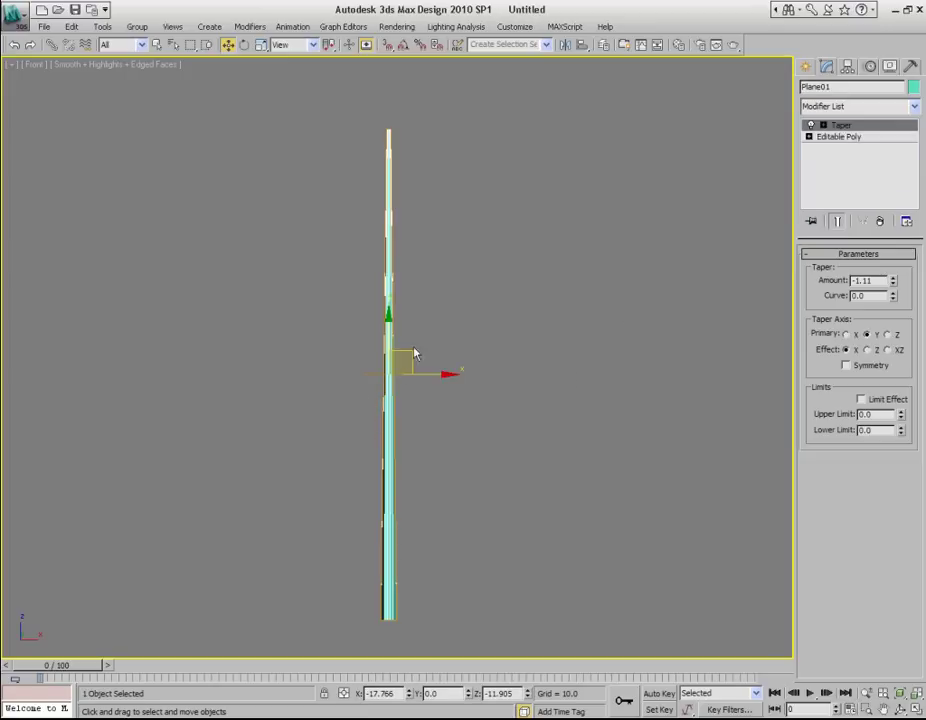
right_click(415, 315)
mouse_move(478, 449)
click(575, 460)
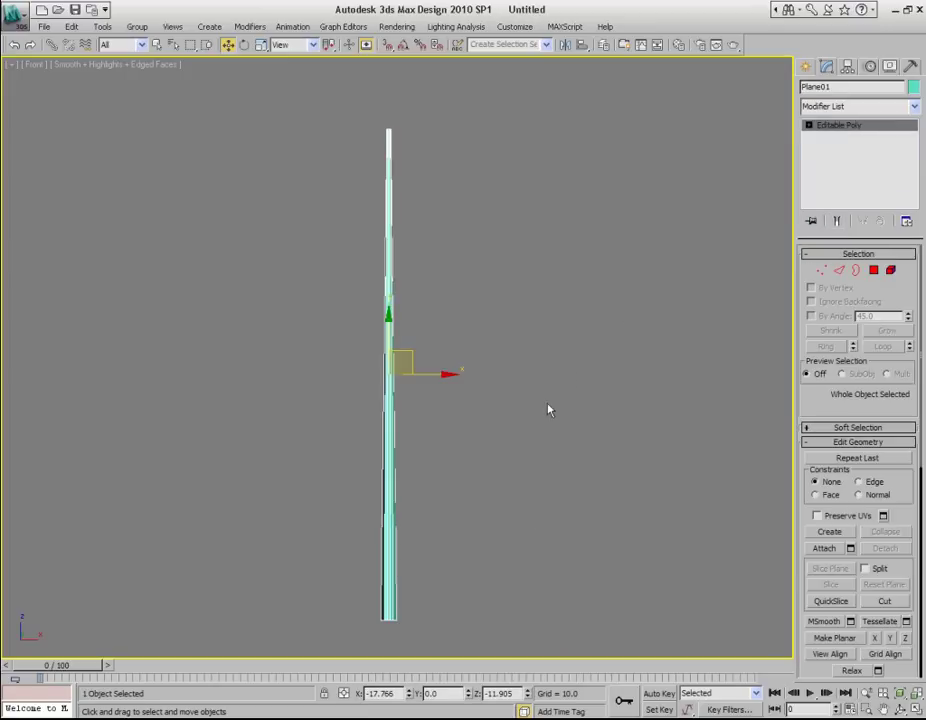
- Show edged faces and select all eight long edges running along the stem at edge level
key(F4)
alt+middle_drag(562, 402, 502, 408)
key(F4)
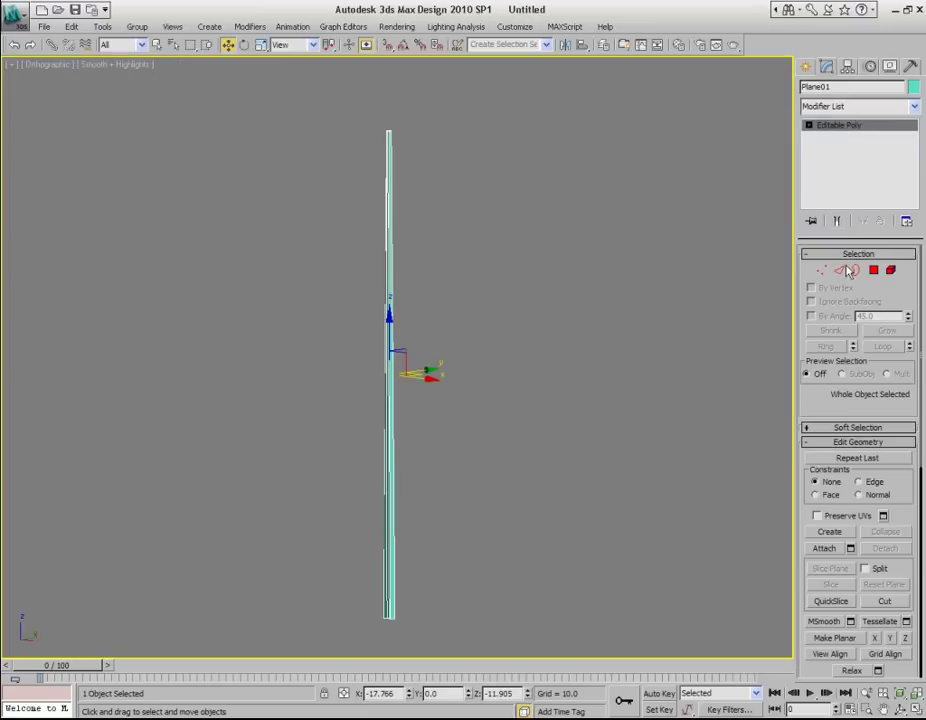
click(843, 271)
key(F4)
alt+middle_drag(649, 366, 490, 320)
drag(593, 335, 287, 364)
alt+middle_drag(416, 415, 477, 376)
drag(521, 341, 256, 397)
middle_drag(491, 420, 506, 537)
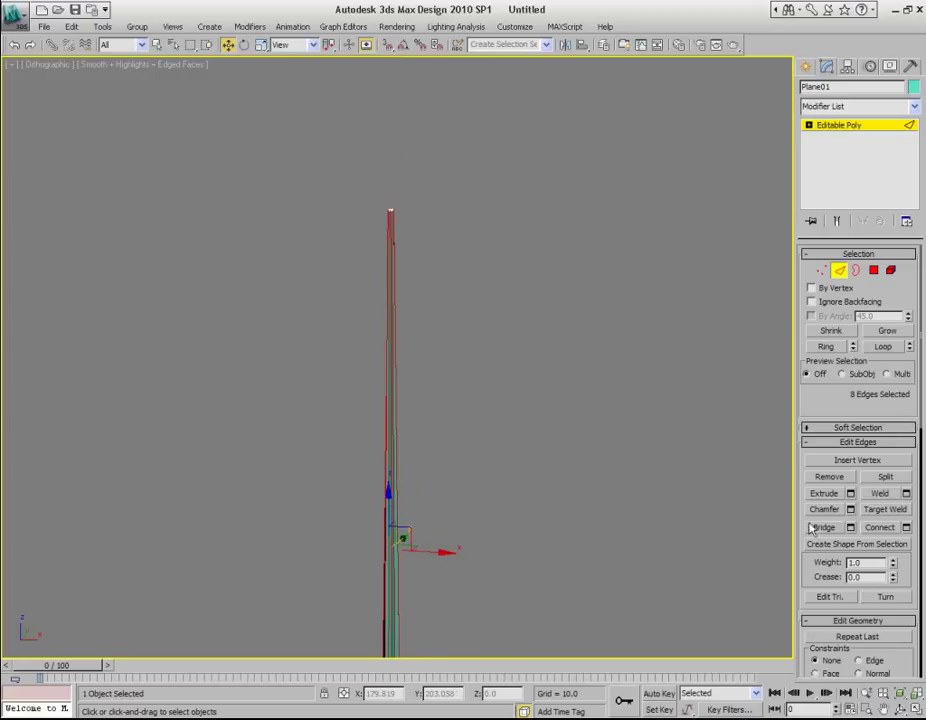
- Connect the selected long edges with 5 segments
click(907, 529)
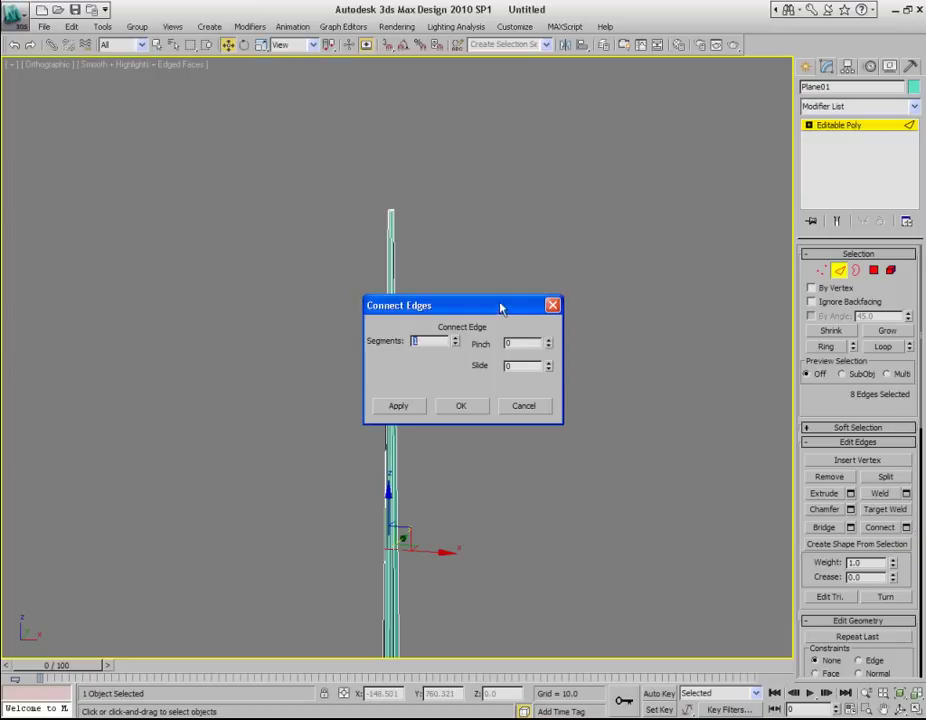
drag(519, 304, 639, 178)
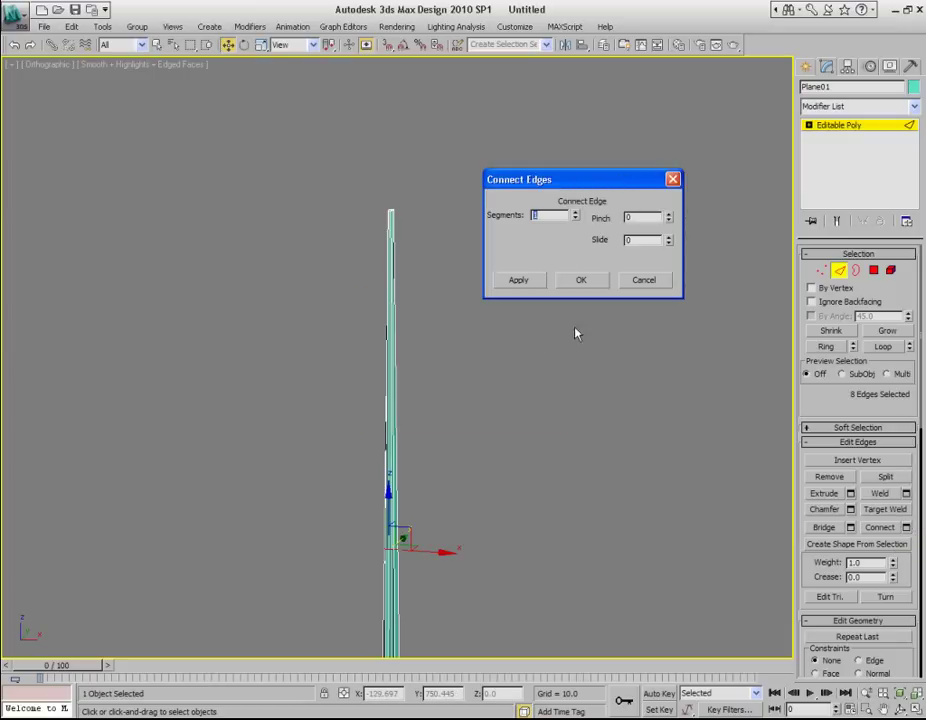
middle_drag(423, 463, 398, 405)
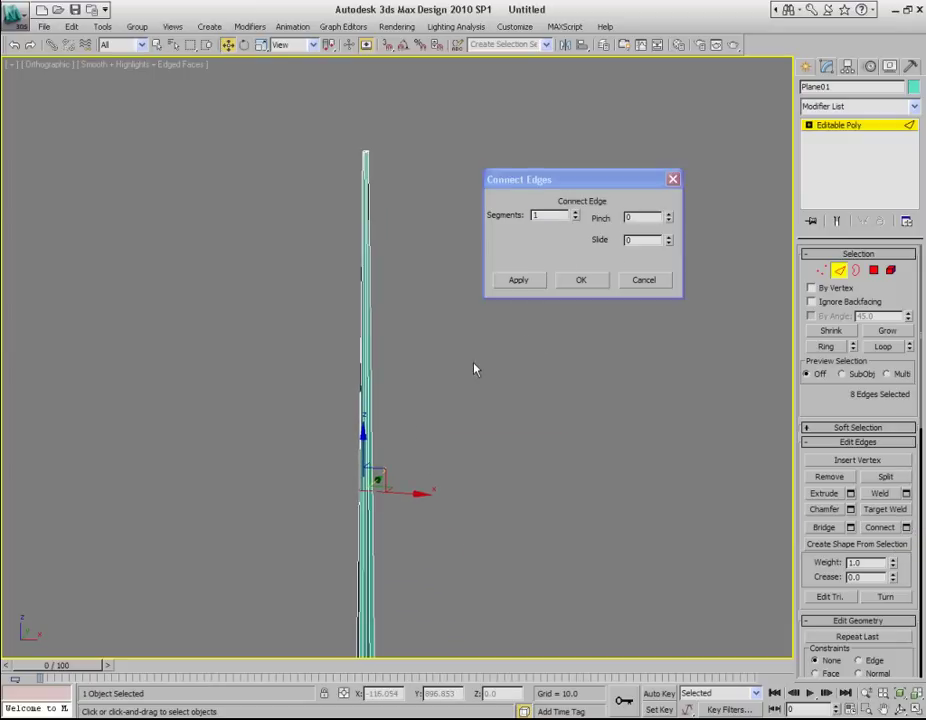
click(576, 213)
click(576, 213)
click(576, 213)
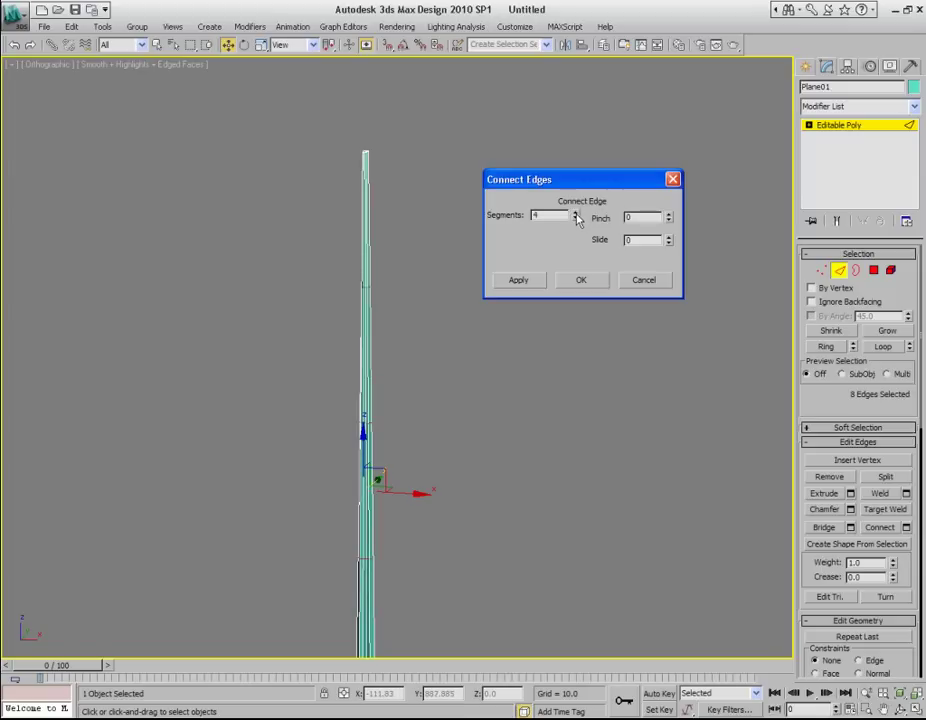
click(576, 213)
middle_drag(505, 516, 498, 453)
scroll(498, 490, down, 2)
click(581, 280)
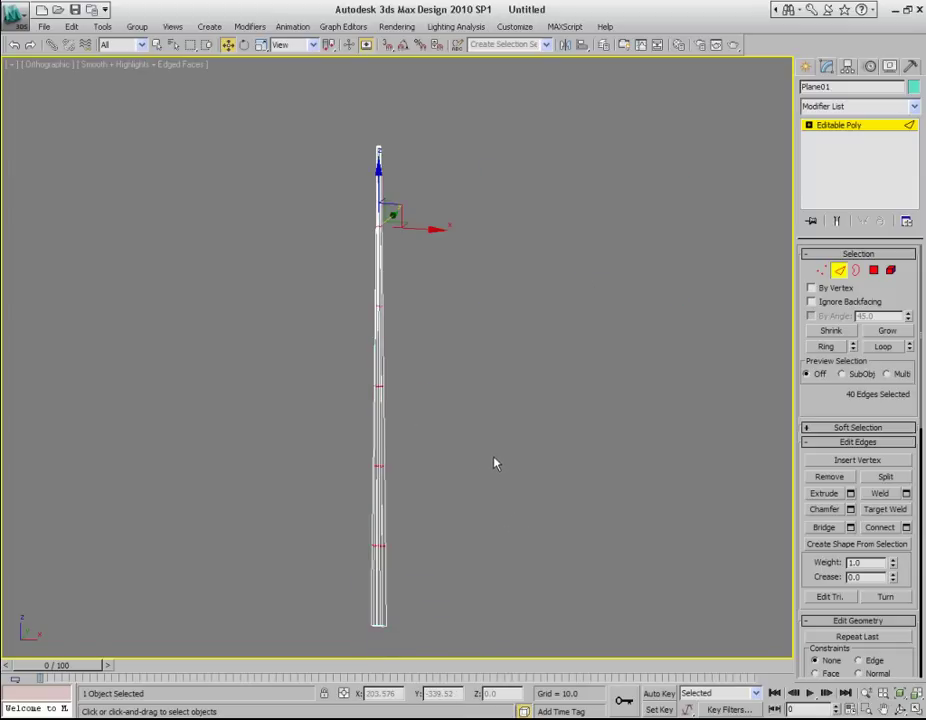
- Examine the new edge loops along the stem in wireframe, from the front and in perspective
key(F3)
mouse_move(422, 572)
alt+middle_down()
mouse_move(436, 538)
mouse_move(427, 569)
alt+middle_up()
middle_drag(427, 569, 430, 550)
key(f)
scroll(433, 494, up, 2)
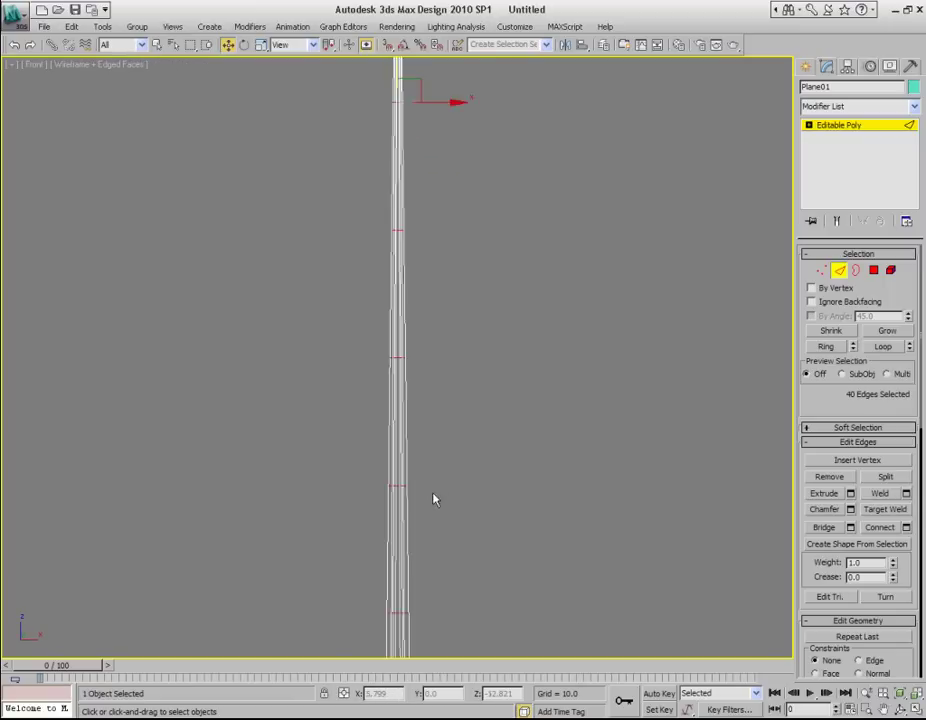
middle_drag(434, 495, 443, 330)
scroll(443, 372, up, 4)
middle_drag(446, 380, 401, 582)
scroll(401, 582, up, 1)
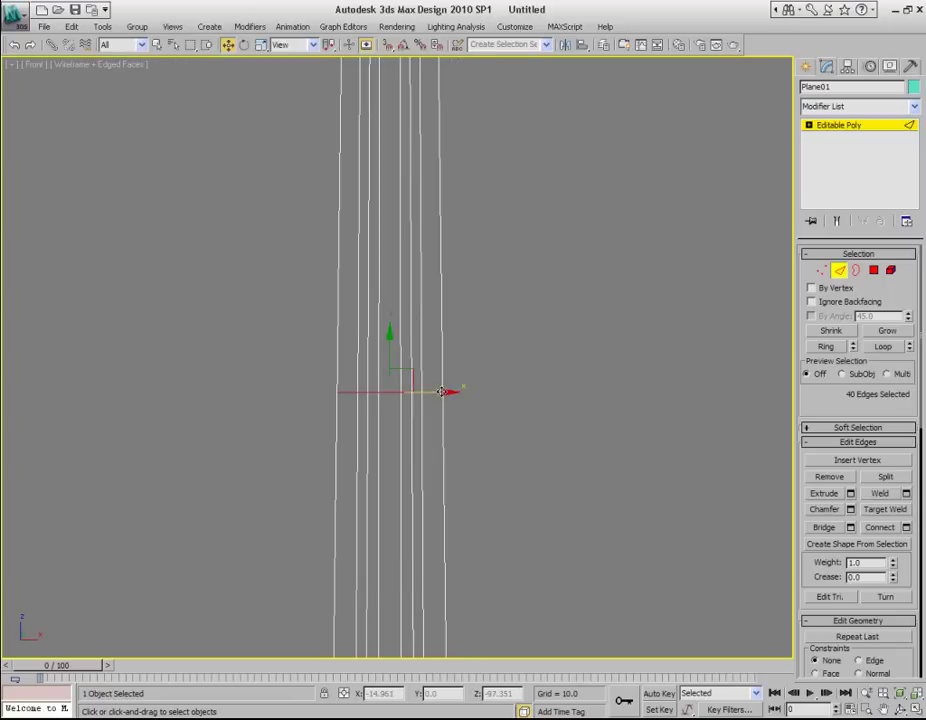
middle_drag(472, 270, 434, 637)
scroll(434, 637, down, 3)
scroll(434, 635, down, 3)
middle_drag(451, 484, 465, 644)
middle_drag(502, 375, 497, 289)
scroll(497, 289, down, 3)
key(p)
alt+middle_drag(533, 407, 482, 428)
alt+middle_drag(467, 502, 520, 430)
- Leave edge editing, return to shaded display without edges and add a TurboSmooth modifier to the stem
click(828, 130)
key(F3)
key(F4)
middle_drag(626, 283, 622, 367)
scroll(622, 367, up, 2)
middle_drag(572, 304, 548, 193)
scroll(565, 505, up, 2)
click(855, 109)
key(t)
key(t)
key(t)
key(Return)
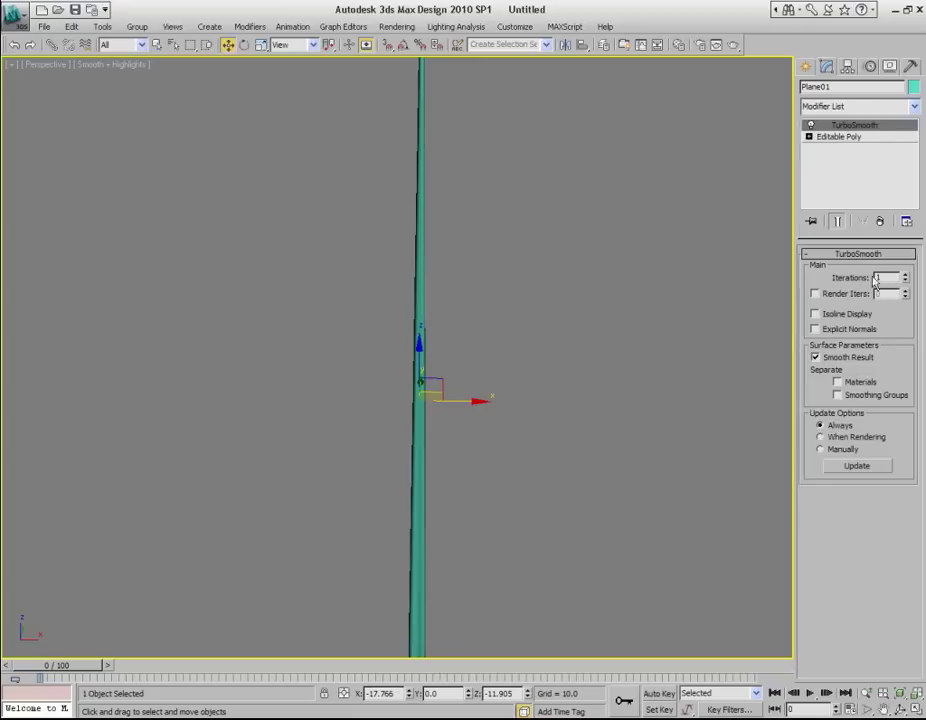
- Examine the smoothed stem and its upper tip up close
alt+middle_drag(508, 242, 506, 424)
middle_drag(469, 360, 484, 170)
scroll(459, 450, up, 5)
middle_drag(458, 438, 386, 435)
scroll(386, 430, up, 2)
middle_drag(396, 352, 383, 305)
scroll(385, 95, down, 6)
scroll(424, 184, up, 3)
scroll(440, 302, up, 3)
- Select the eight long edges of the stem's topmost segment at the Editable Poly's edge level, with edged faces shown
click(840, 136)
middle_drag(612, 310, 567, 293)
key(F4)
click(838, 270)
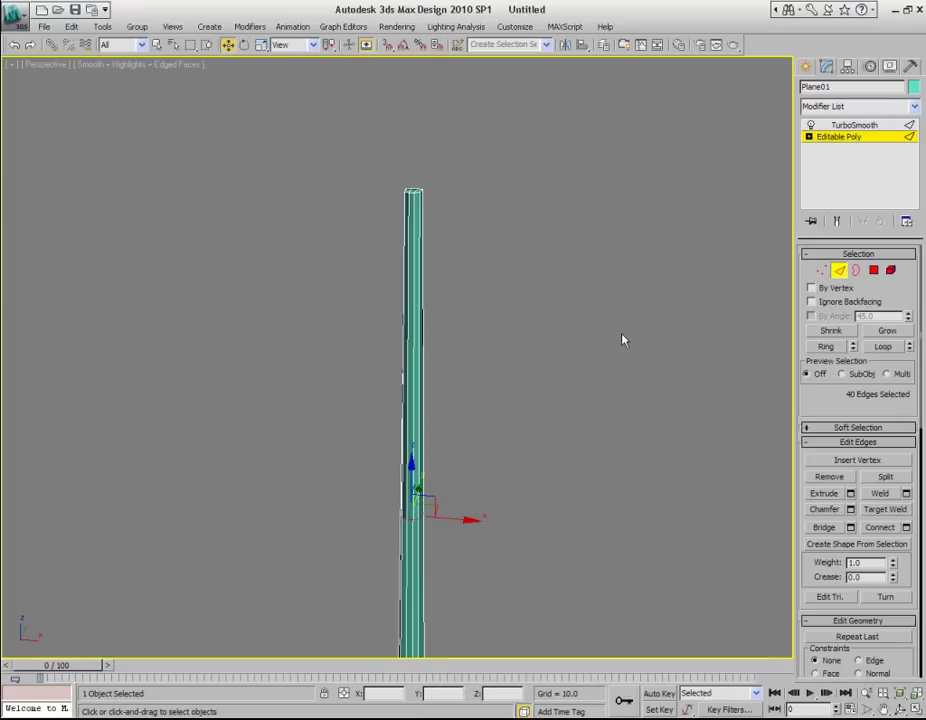
drag(554, 312, 254, 336)
middle_drag(550, 410, 504, 382)
middle_drag(333, 265, 505, 340)
- Connect the topmost segment's edges with 1 segment and a slide of -94 to add a loop near the tip
click(907, 529)
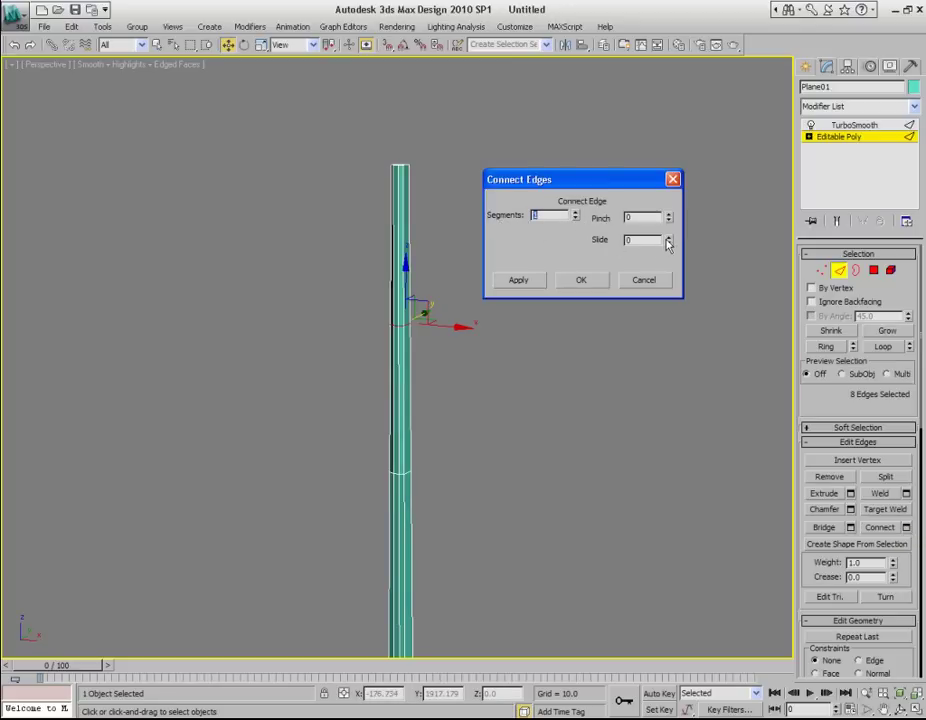
drag(668, 241, 664, 359)
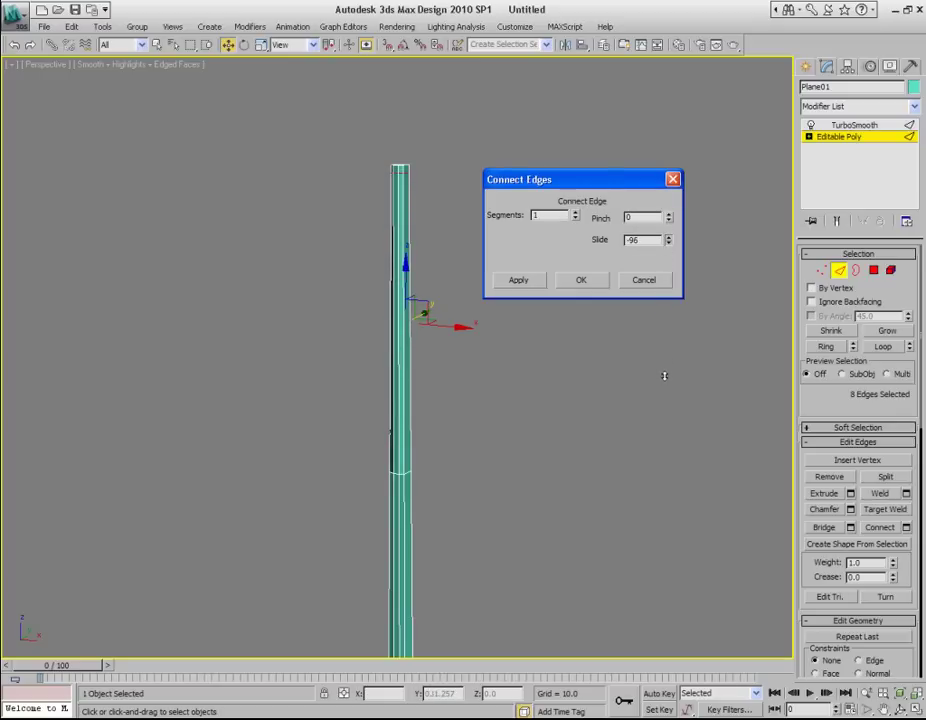
middle_drag(425, 248, 387, 408)
scroll(436, 373, up, 5)
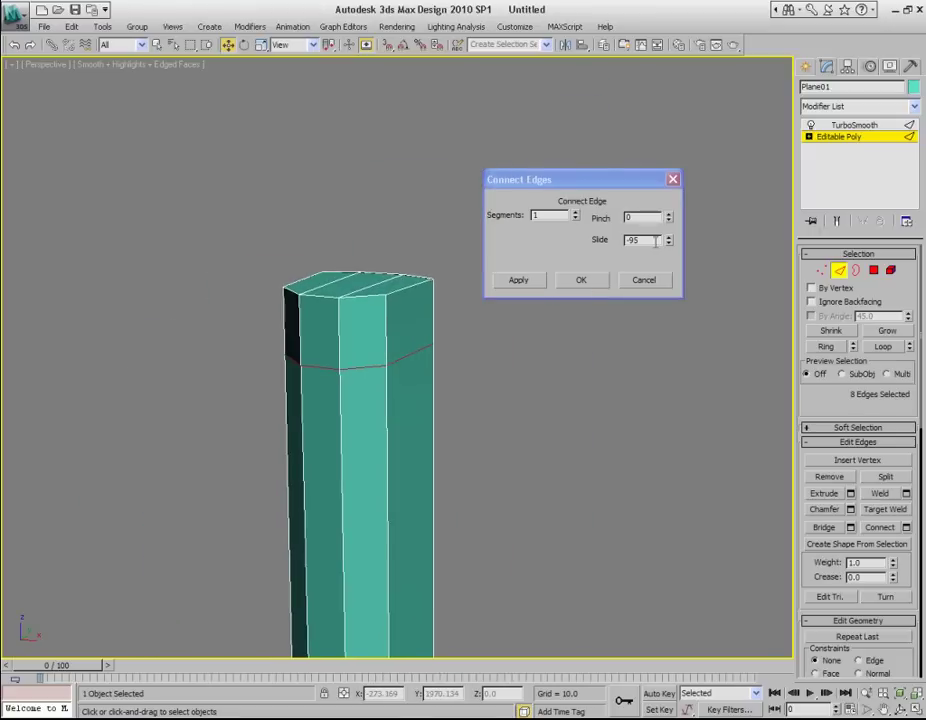
drag(669, 241, 598, 277)
click(585, 280)
- Select the eight long edges of the stem's lowest segment
scroll(593, 289, down, 8)
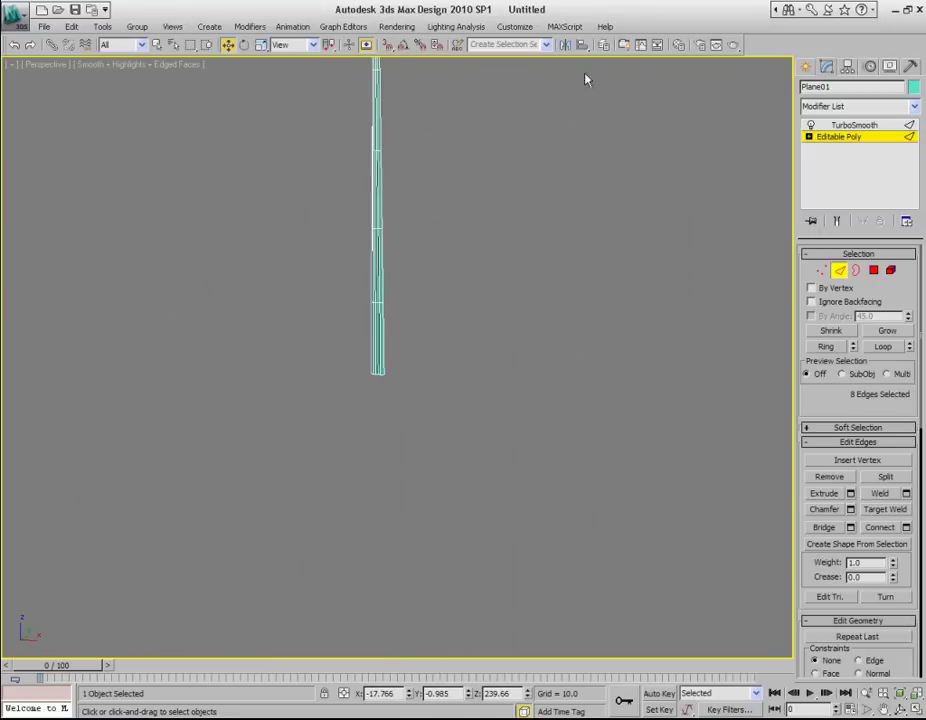
scroll(494, 318, up, 2)
middle_drag(488, 322, 511, 312)
scroll(498, 296, up, 2)
scroll(498, 304, up, 2)
middle_drag(474, 266, 491, 283)
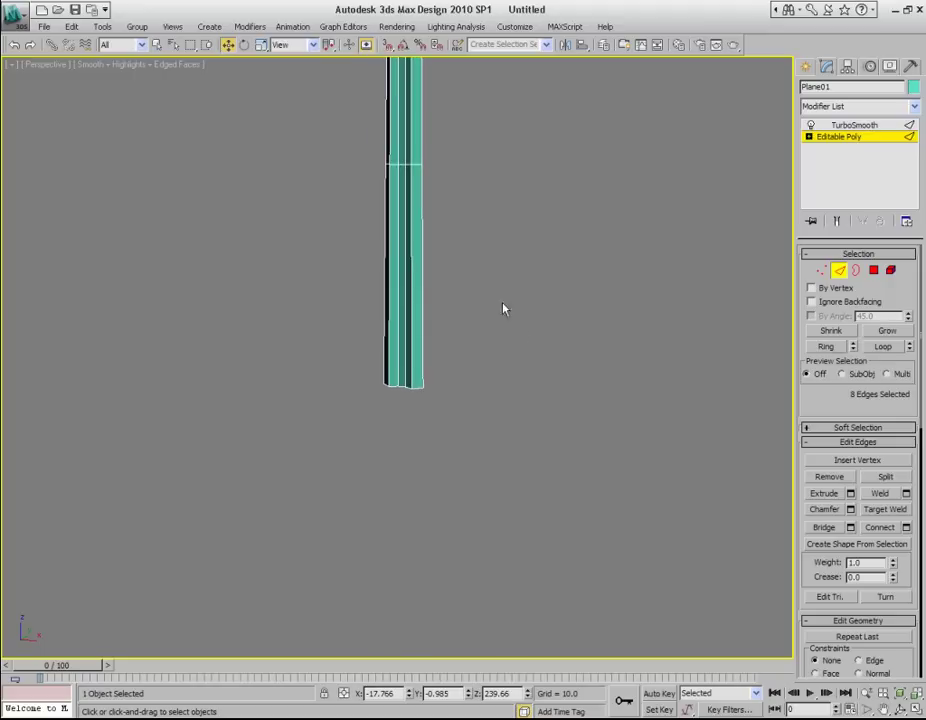
drag(570, 300, 211, 322)
middle_drag(457, 287, 451, 314)
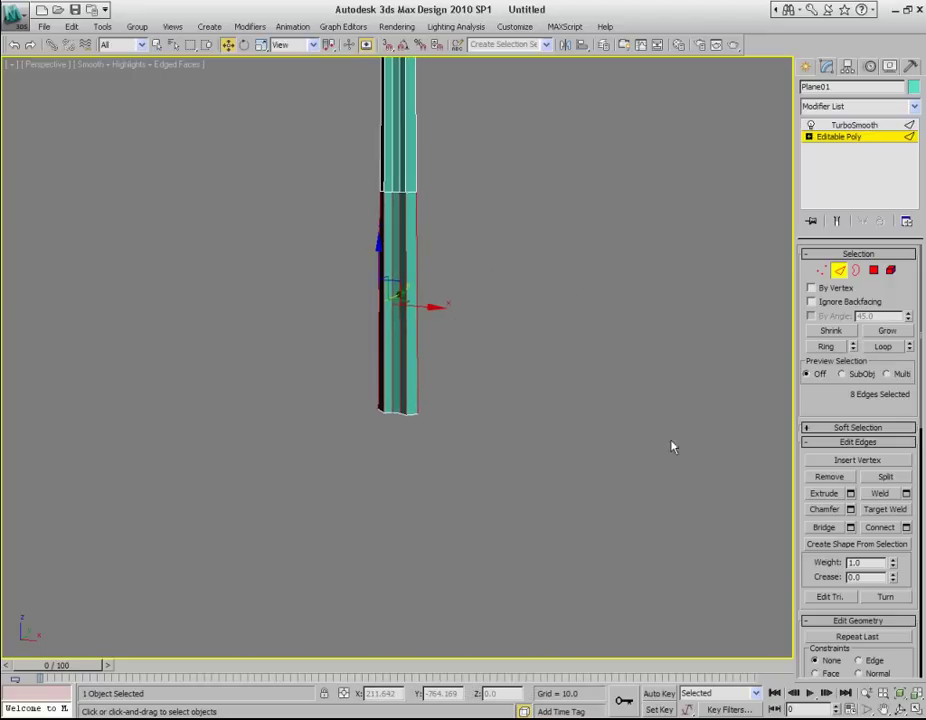
middle_drag(576, 361, 581, 376)
drag(599, 300, 229, 328)
- Connect the lowest segment's edges with 1 segment and a slide of -86 to add a loop near the base
click(906, 528)
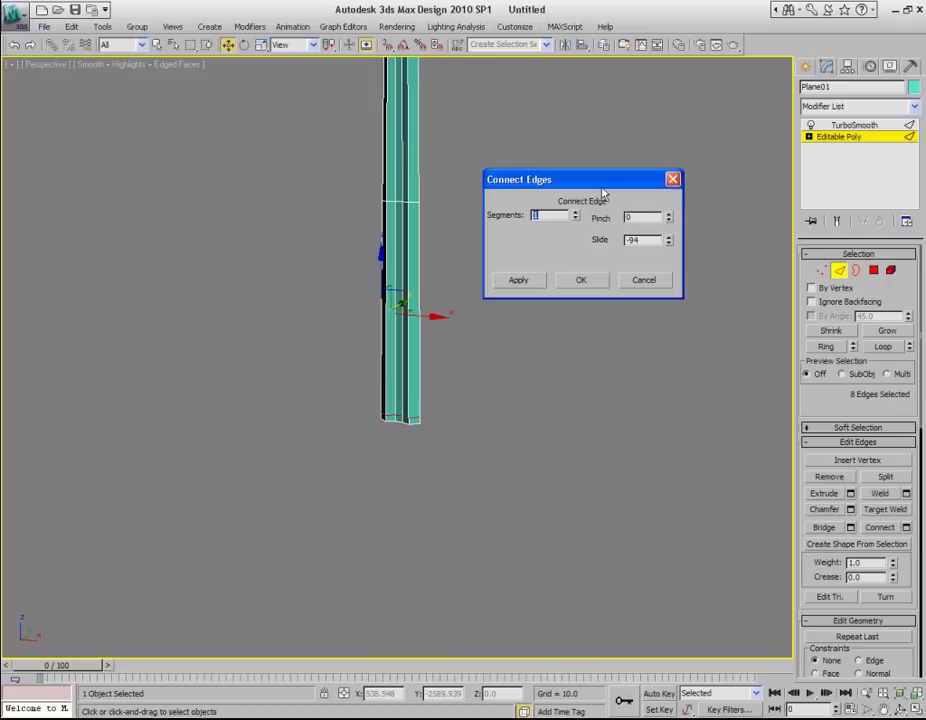
drag(605, 192, 632, 170)
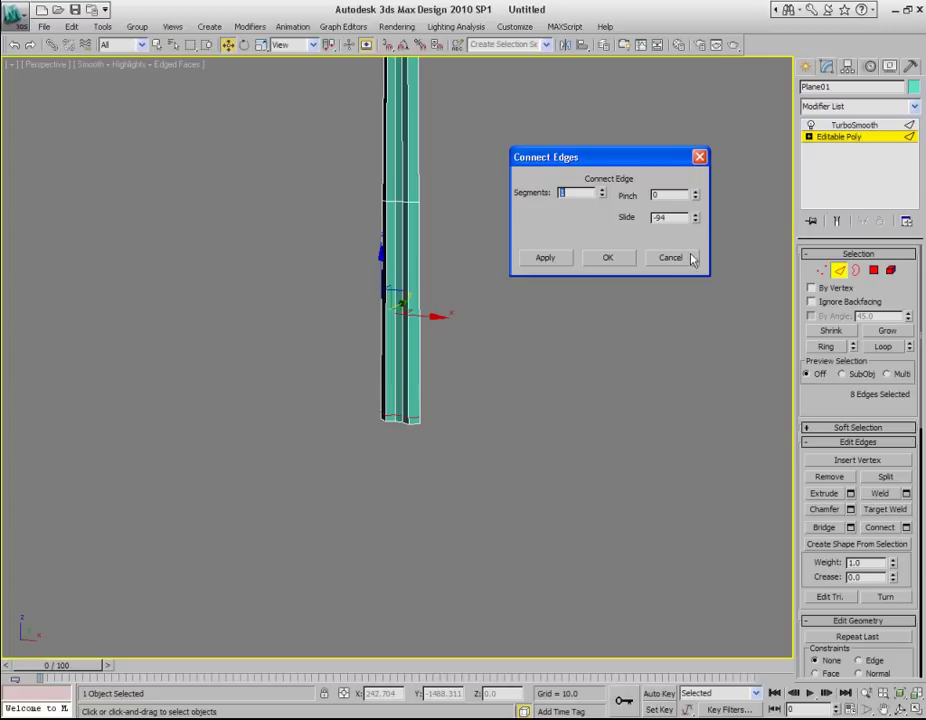
drag(695, 215, 697, 203)
middle_drag(491, 464, 471, 386)
scroll(478, 368, up, 3)
scroll(471, 386, up, 1)
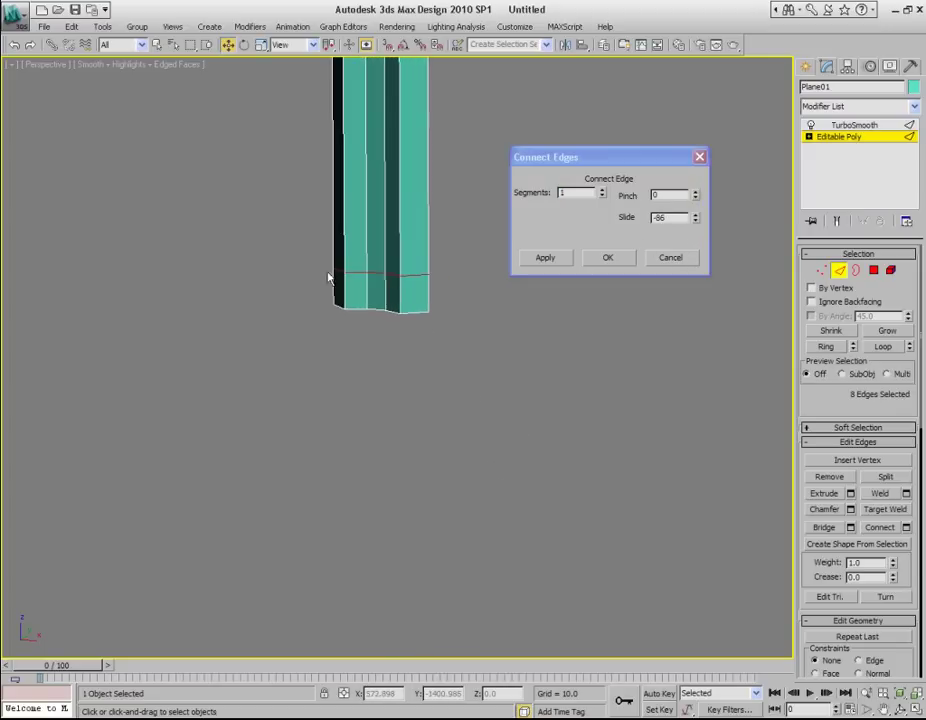
click(607, 257)
- Leave edge editing, return to TurboSmooth and examine the smoothed stem's tip with and without edged faces
click(838, 136)
click(855, 124)
scroll(546, 335, down, 4)
middle_drag(544, 224, 554, 453)
key(F4)
scroll(530, 380, down, 5)
middle_drag(486, 306, 502, 428)
scroll(469, 356, up, 2)
alt+middle_drag(466, 352, 487, 436)
scroll(490, 430, up, 4)
middle_drag(498, 378, 440, 463)
scroll(440, 463, up, 2)
key(F4)
middle_drag(470, 395, 457, 422)
scroll(457, 422, up, 3)
key(F4)
alt+middle_drag(403, 310, 480, 335)
- Select the 16 vertices at the stem's upper tip and scale them inward along Y
click(836, 137)
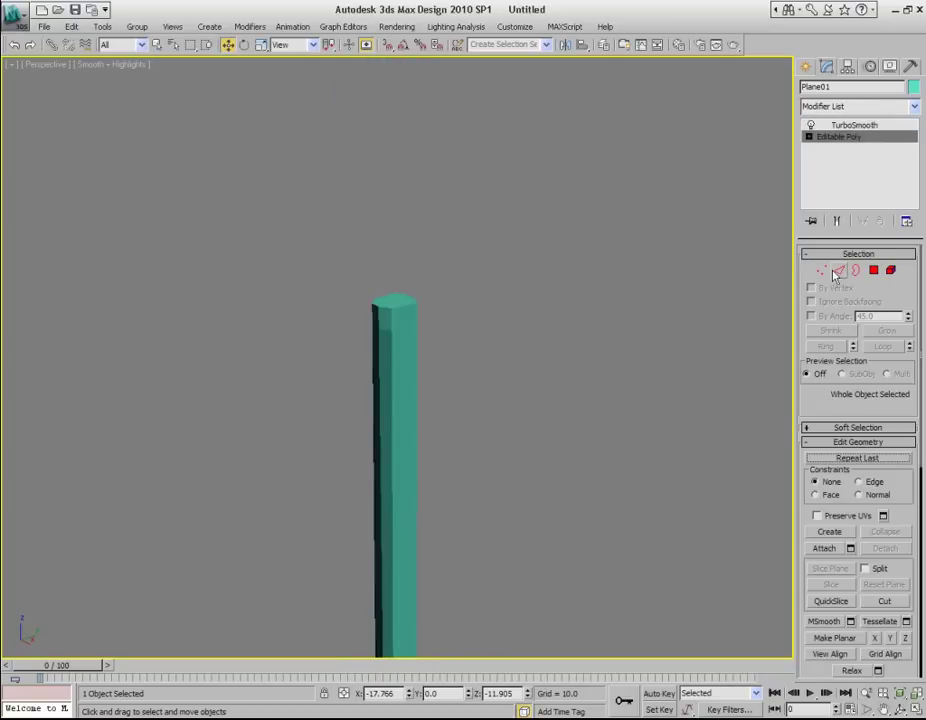
click(821, 270)
drag(497, 246, 431, 306)
key(F4)
key(r)
drag(337, 327, 366, 314)
middle_drag(478, 438, 494, 304)
scroll(493, 303, down, 3)
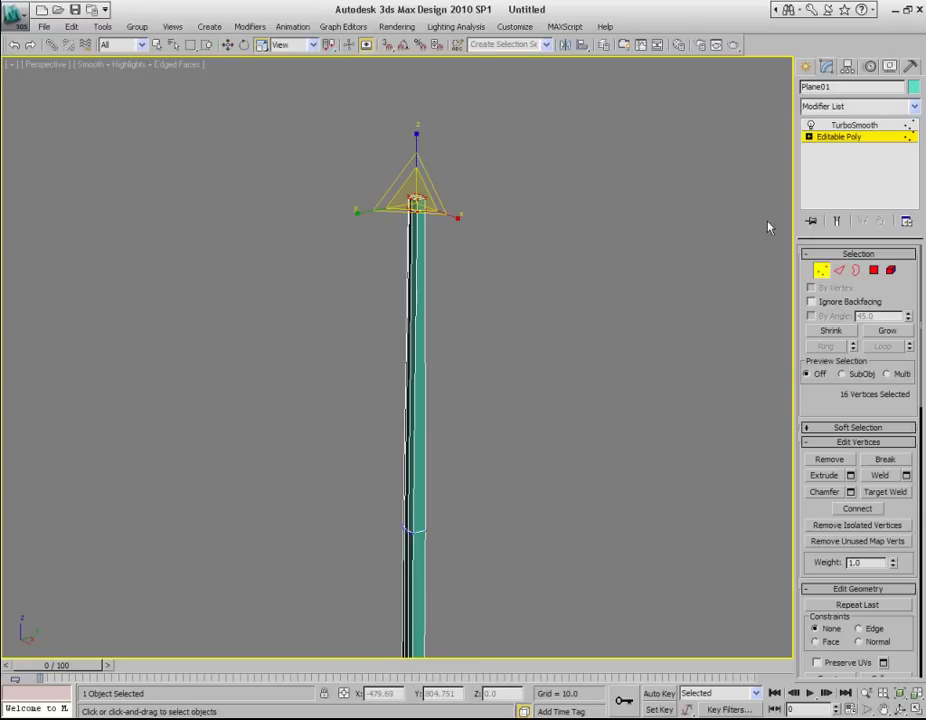
- Leave vertex editing, return to the TurboSmooth level and examine the whole smoothed stem without edged faces
click(850, 136)
click(853, 126)
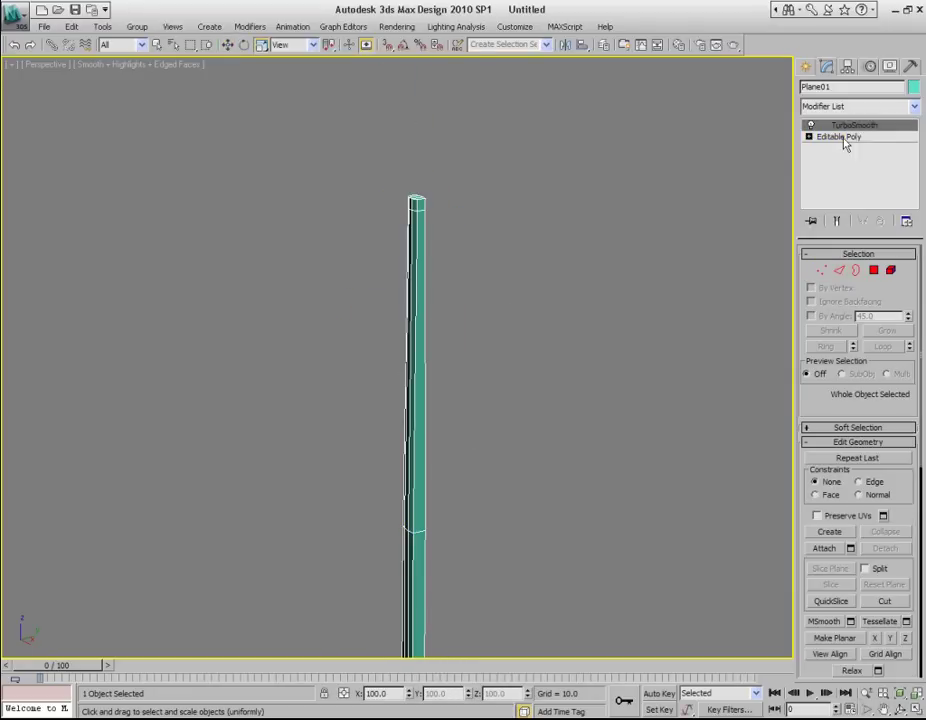
click(822, 270)
click(822, 270)
click(821, 271)
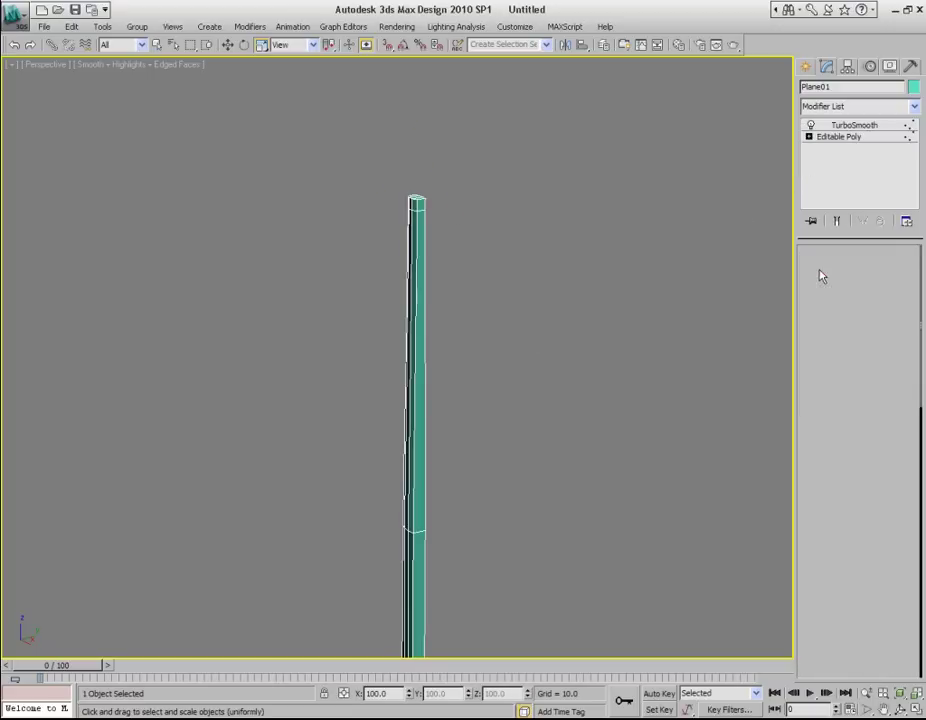
click(560, 353)
click(855, 126)
scroll(515, 300, down, 5)
key(F4)
alt+middle_drag(531, 384, 545, 313)
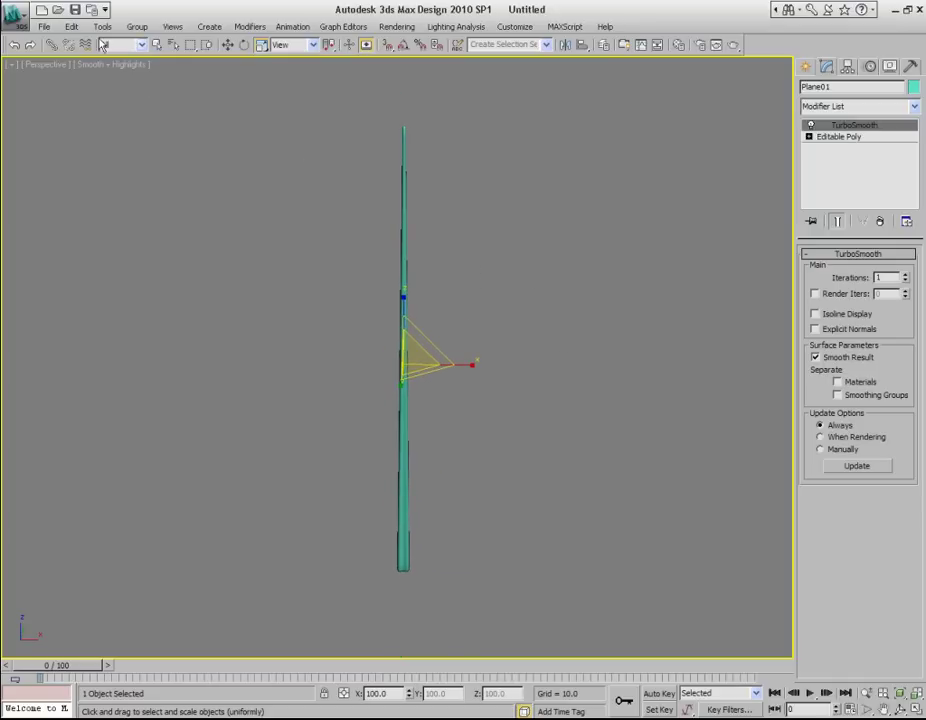
- Open the scene file Palm_01_Stem from New Volume (X:)
click(41, 9)
click(465, 408)
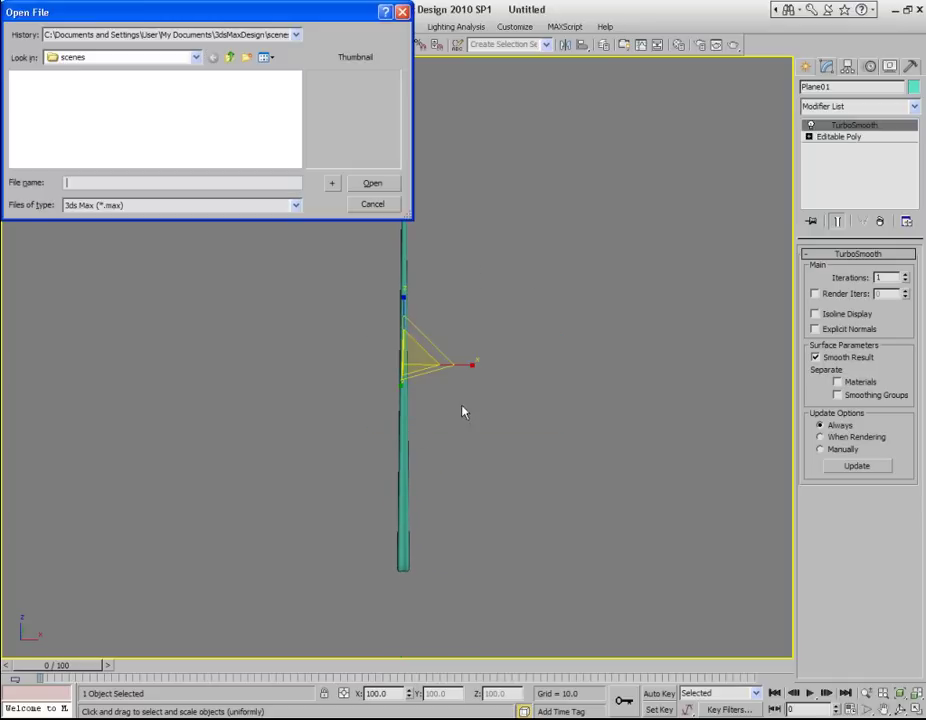
click(125, 57)
click(132, 164)
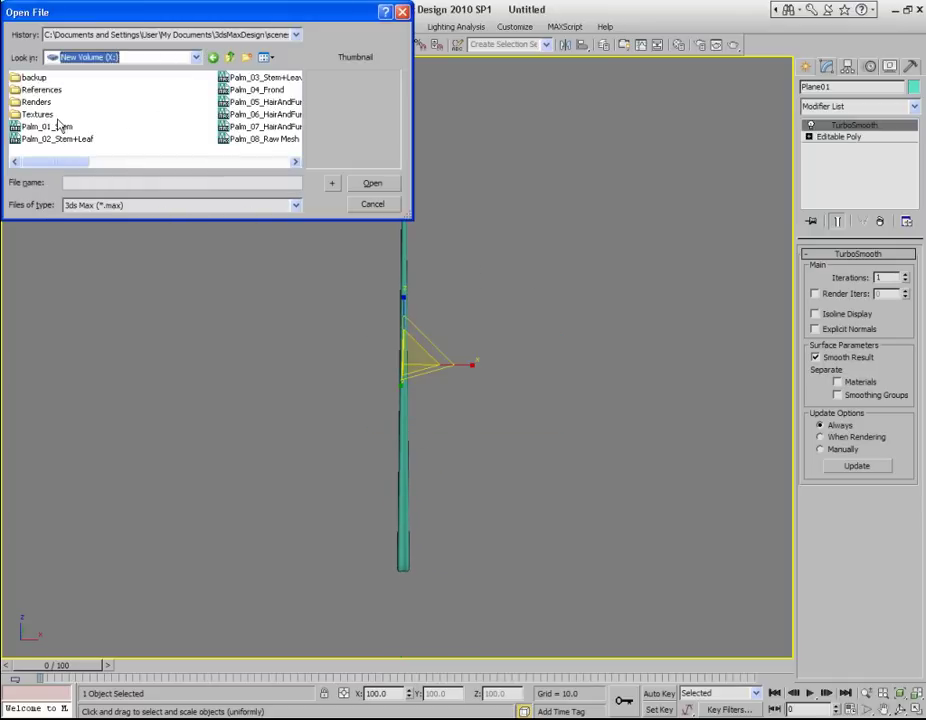
double_click(60, 128)
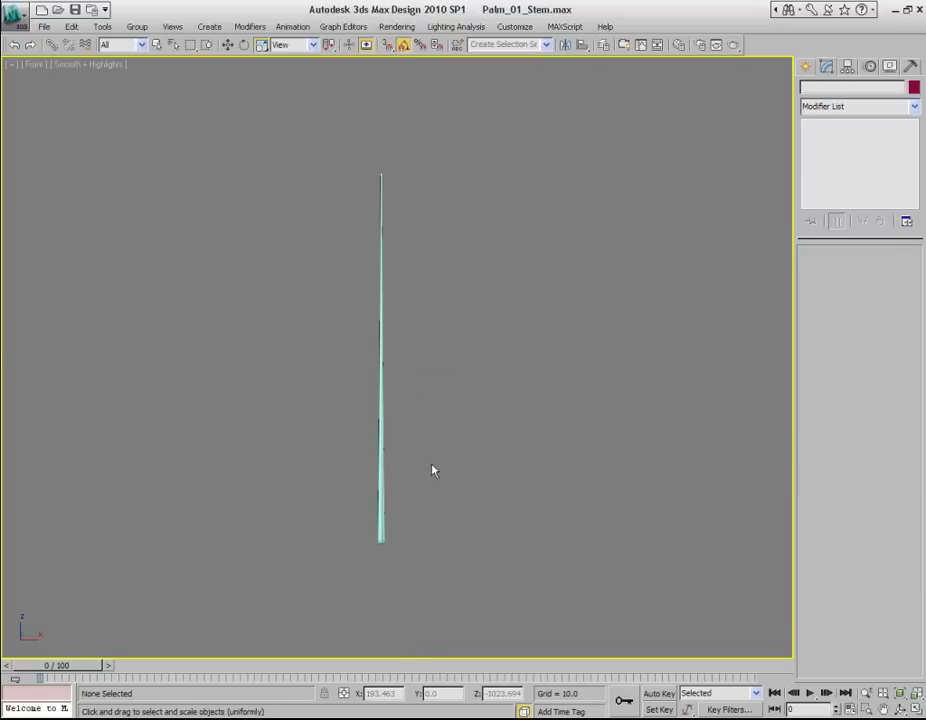
- Draw a plane about 467 wide and 52 long beside the stem in the Front view, with edged faces shown
mouse_move(430, 451)
middle_down()
mouse_move(452, 451)
mouse_move(456, 468)
mouse_move(486, 465)
mouse_move(440, 463)
mouse_move(492, 466)
mouse_move(434, 451)
middle_up()
key(F4)
key(f)
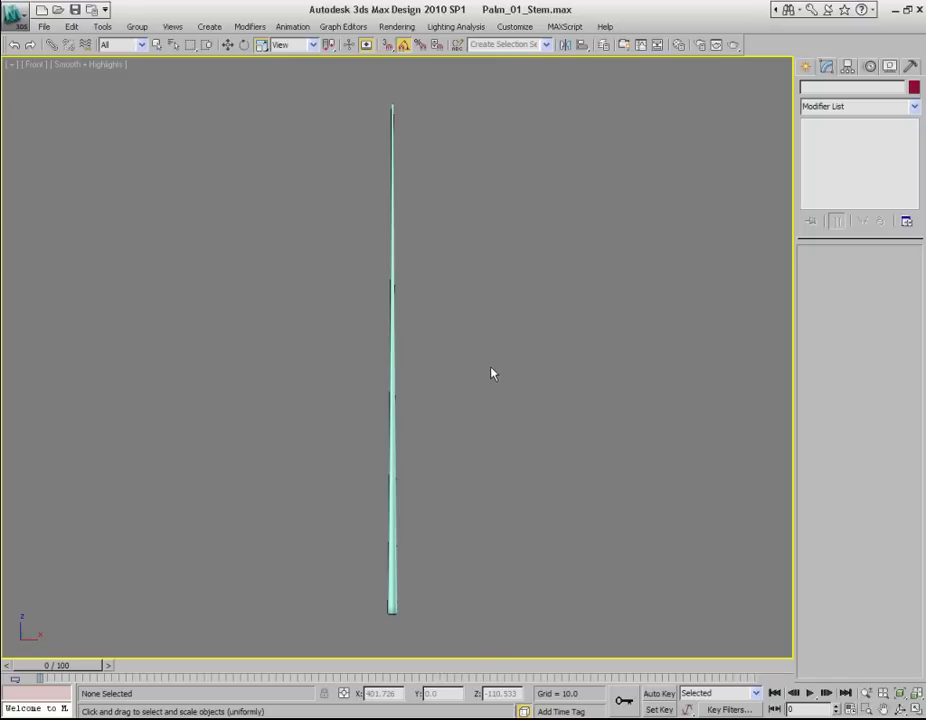
middle_drag(494, 378, 474, 355)
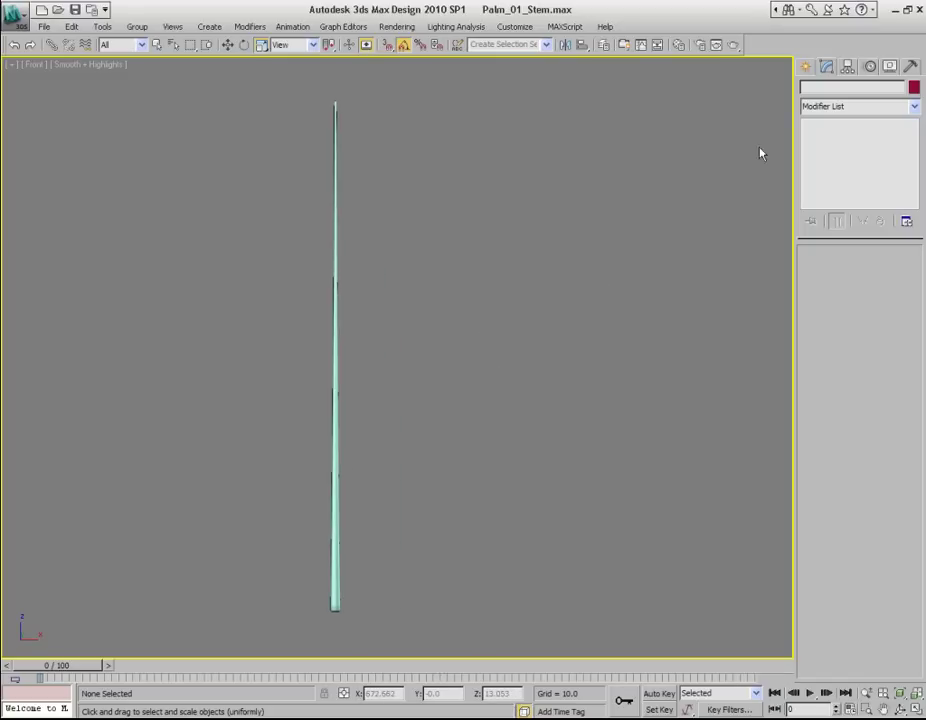
click(806, 66)
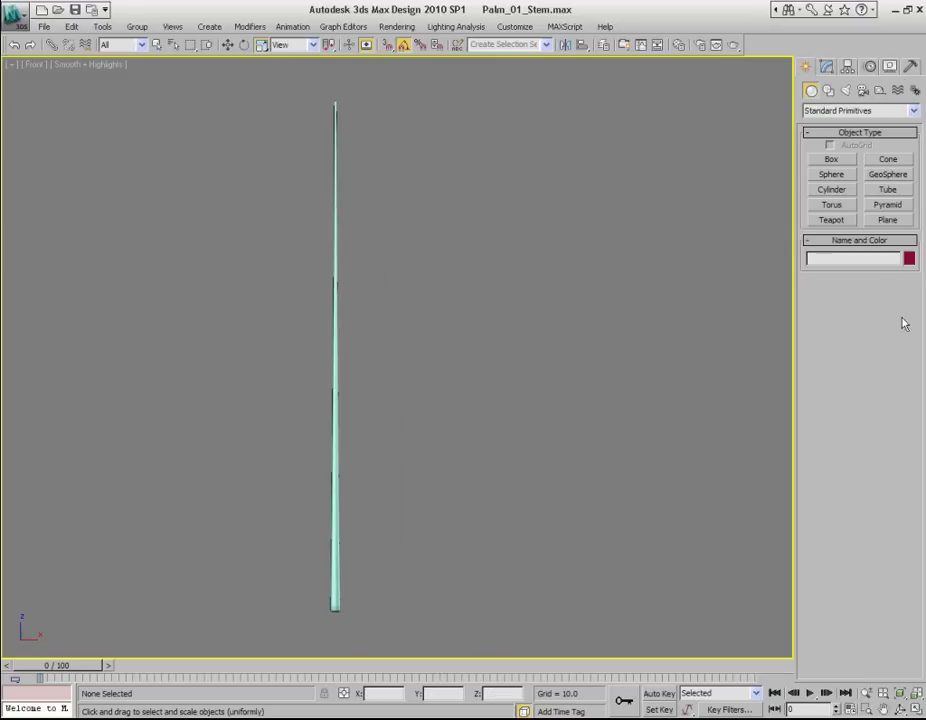
click(874, 222)
scroll(506, 347, up, 1)
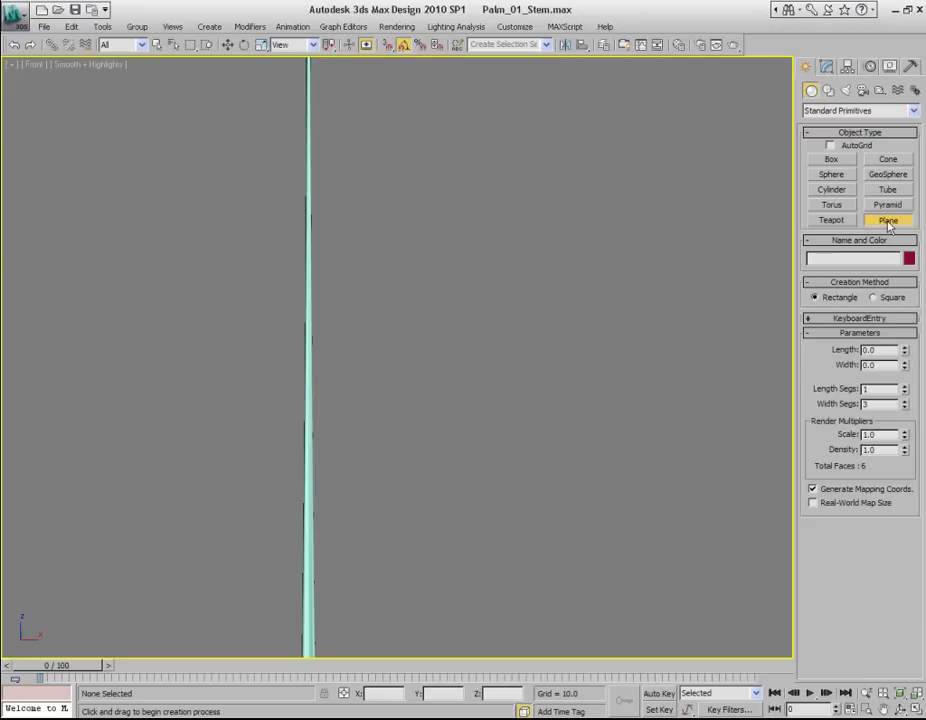
middle_drag(558, 368, 568, 371)
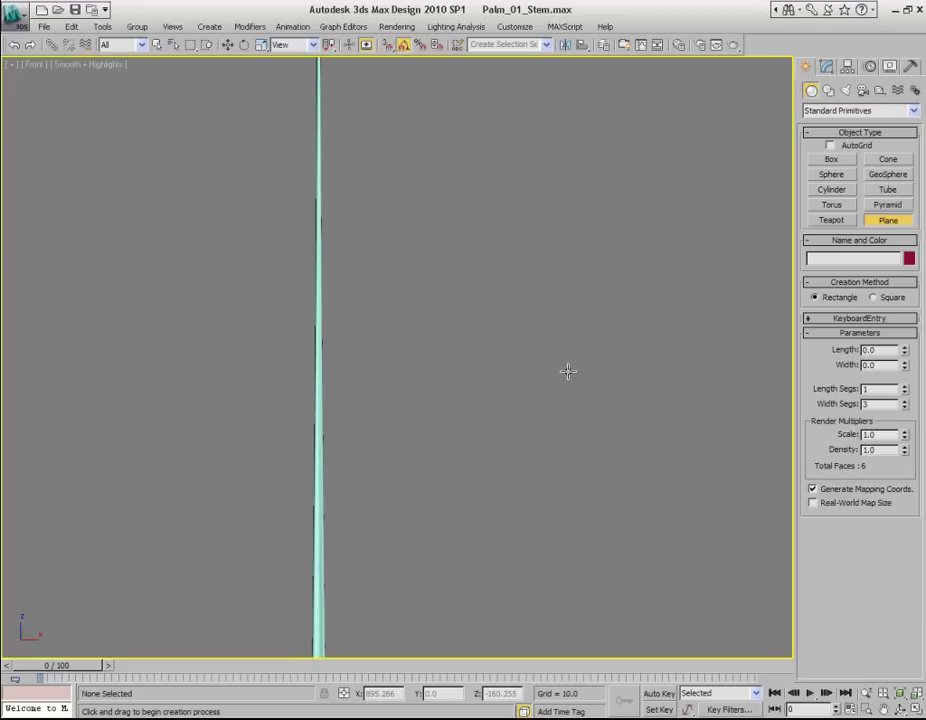
middle_drag(392, 354, 396, 333)
scroll(387, 316, up, 3)
middle_drag(306, 361, 344, 353)
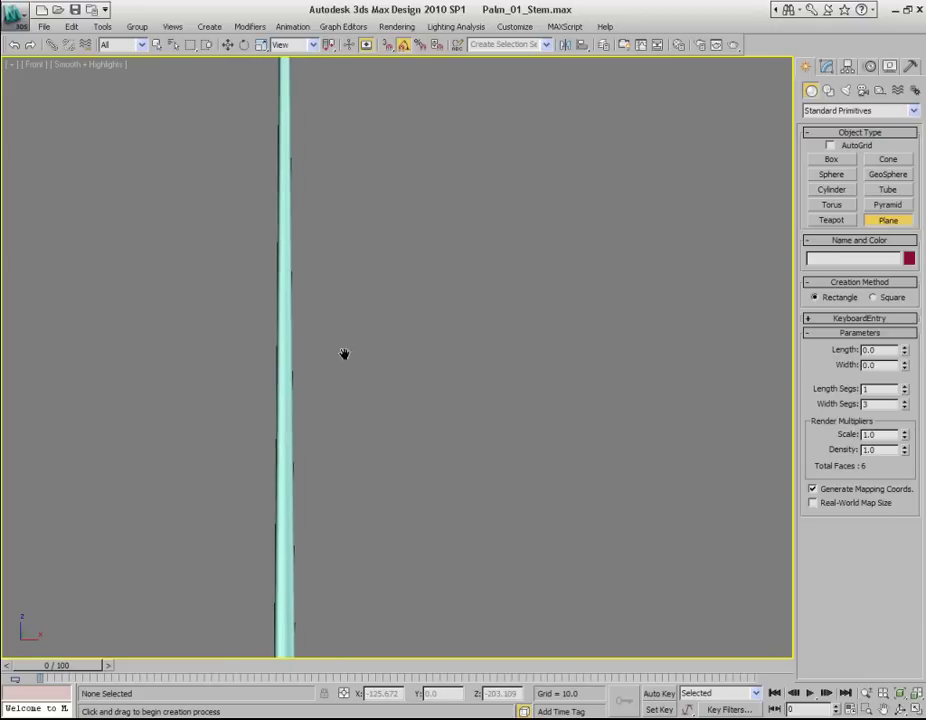
drag(293, 316, 495, 338)
key(F4)
middle_drag(504, 341, 498, 366)
scroll(499, 365, up, 3)
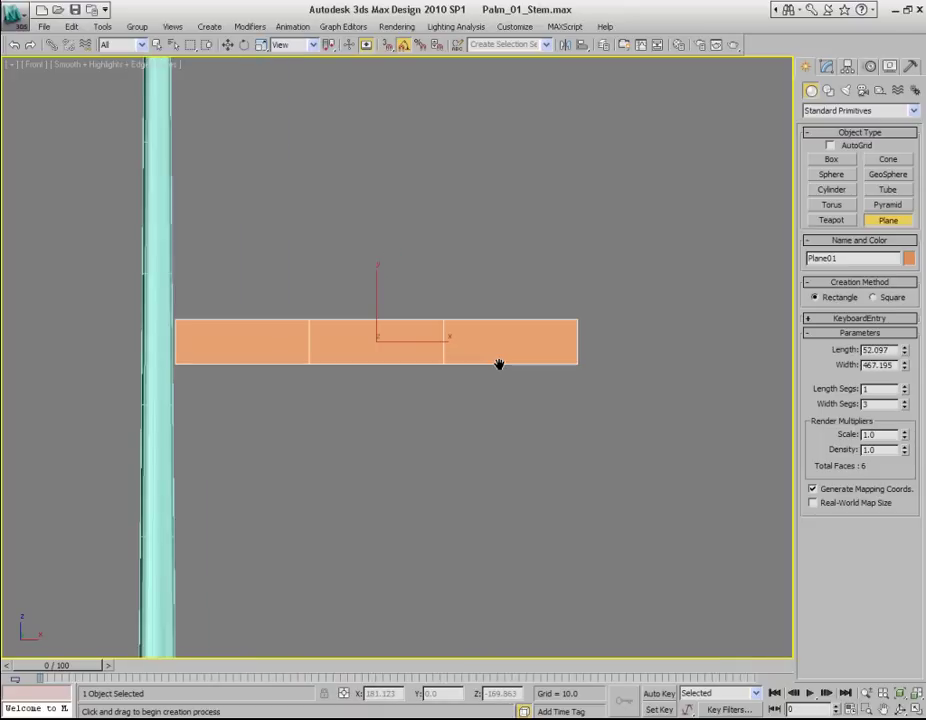
- Widen the plane to about 548 and move it along X so that it starts at the stem's edge
key(r)
click(826, 67)
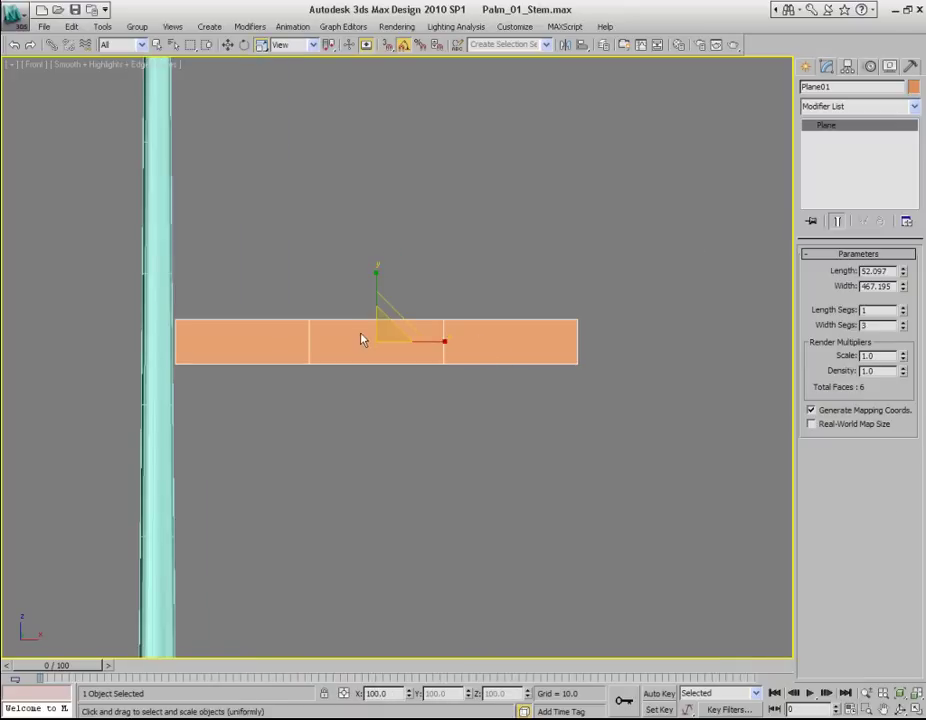
mouse_move(902, 288)
mouse_down()
mouse_move(902, 298)
mouse_move(902, 280)
mouse_up()
scroll(529, 424, down, 7)
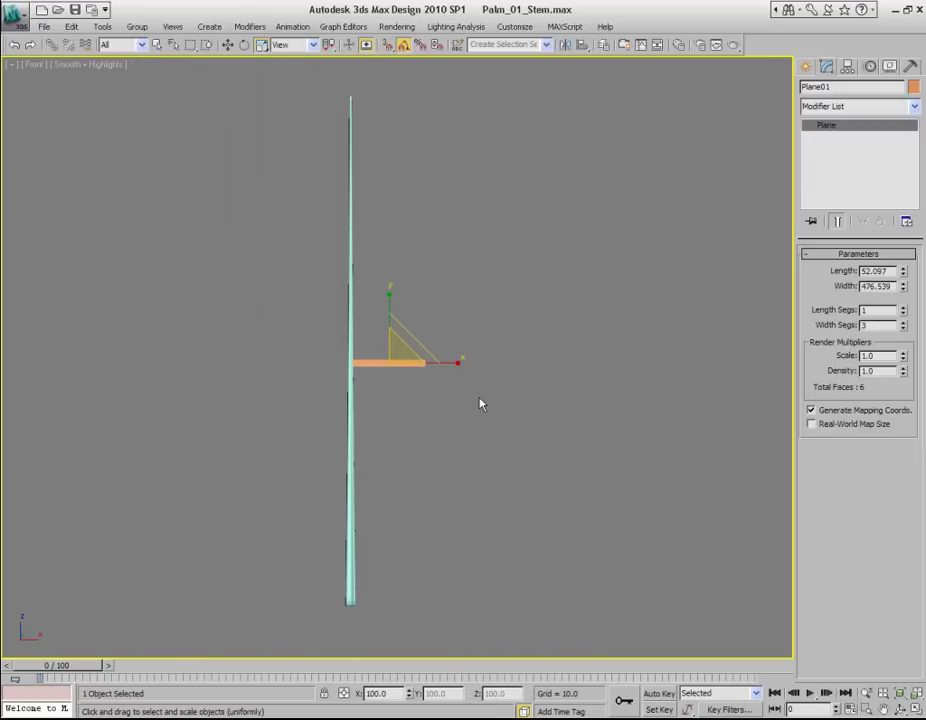
drag(904, 287, 905, 268)
key(w)
mouse_move(437, 363)
mouse_down()
mouse_move(461, 363)
mouse_move(441, 364)
mouse_up()
- Enlarge the plane to a length of 54.181 and a width of 624.743, and move it up along the stem
key(F4)
middle_drag(463, 396, 459, 397)
scroll(459, 397, up, 1)
scroll(457, 398, down, 2)
scroll(458, 405, up, 3)
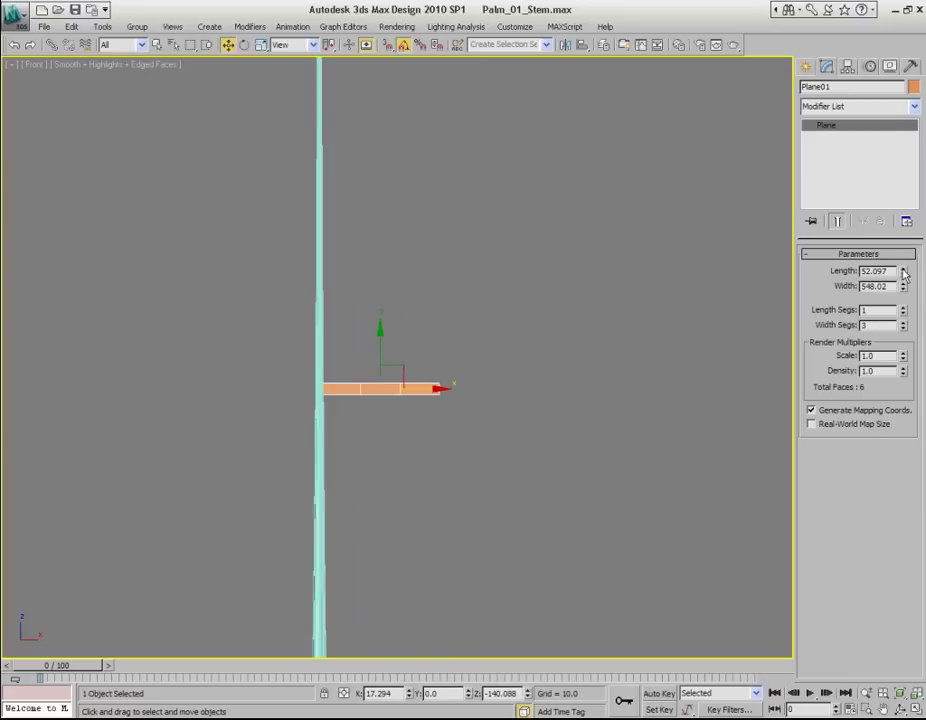
mouse_move(903, 272)
mouse_down()
mouse_move(905, 280)
mouse_move(905, 272)
mouse_up()
key(F4)
drag(399, 372, 413, 331)
key(F4)
scroll(488, 438, down, 2)
middle_drag(468, 356, 476, 397)
scroll(474, 393, up, 1)
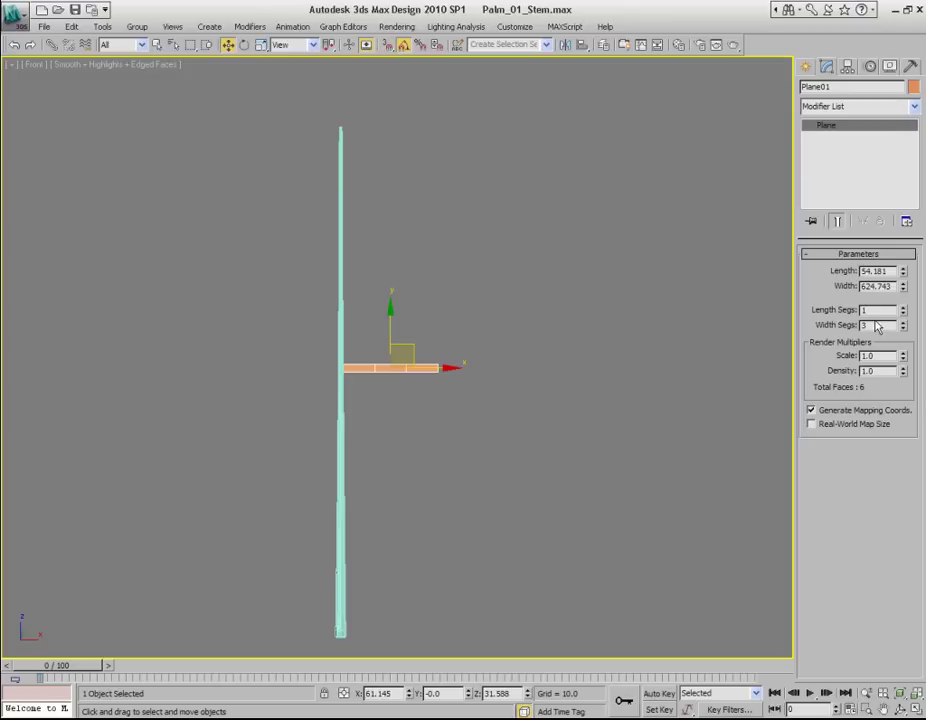
- Subdivide the leaf plane into 2 length segments and 14 width segments
click(903, 307)
scroll(410, 440, up, 3)
scroll(405, 430, up, 3)
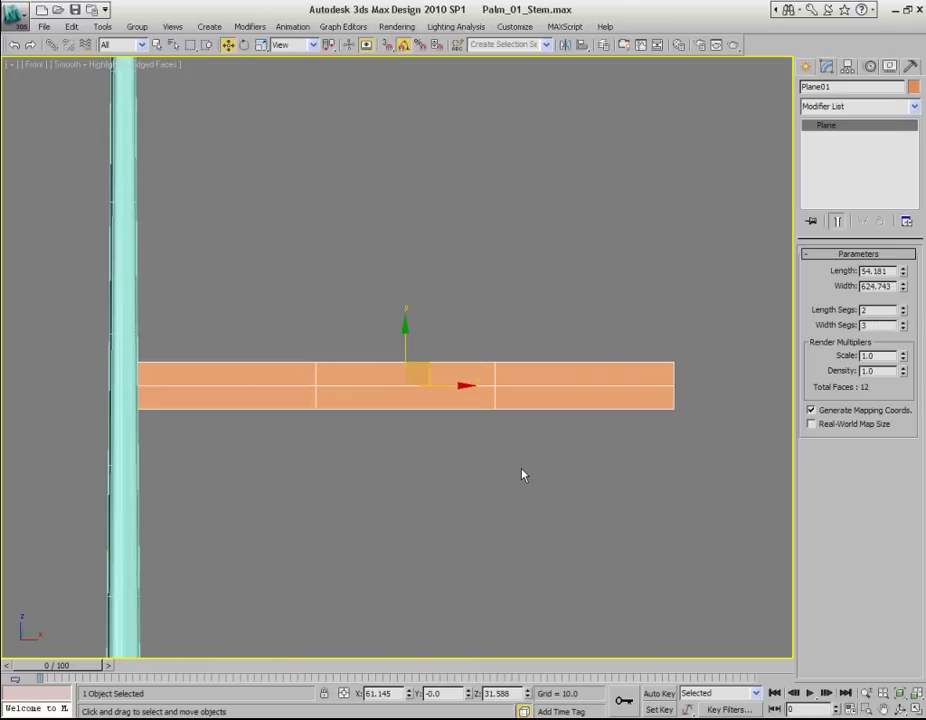
double_click(870, 325)
text(14)
key(Return)
middle_drag(610, 389, 606, 356)
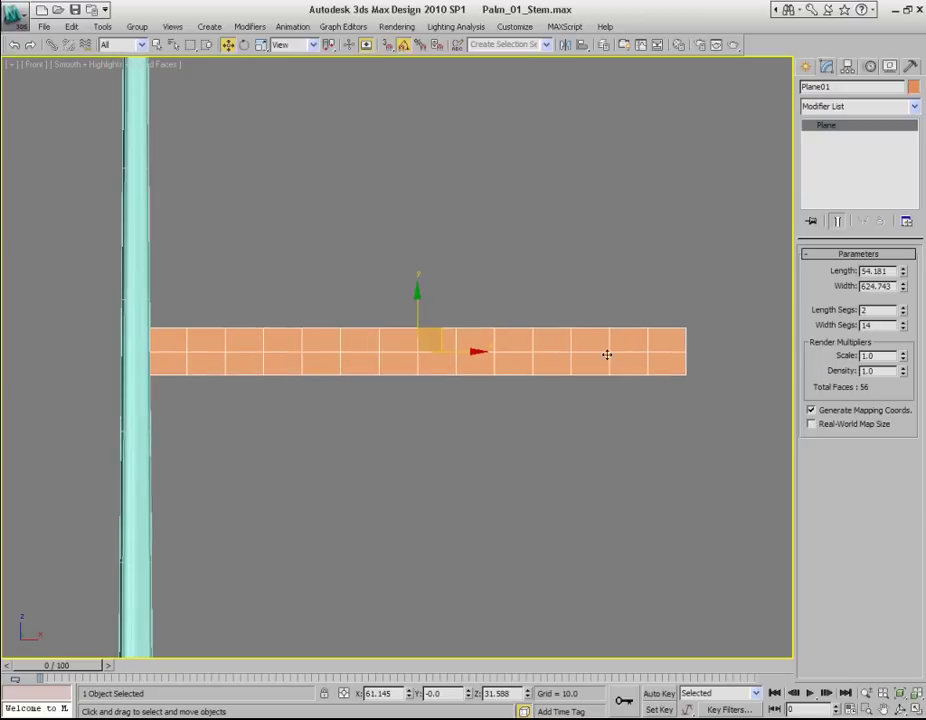
scroll(570, 351, down, 2)
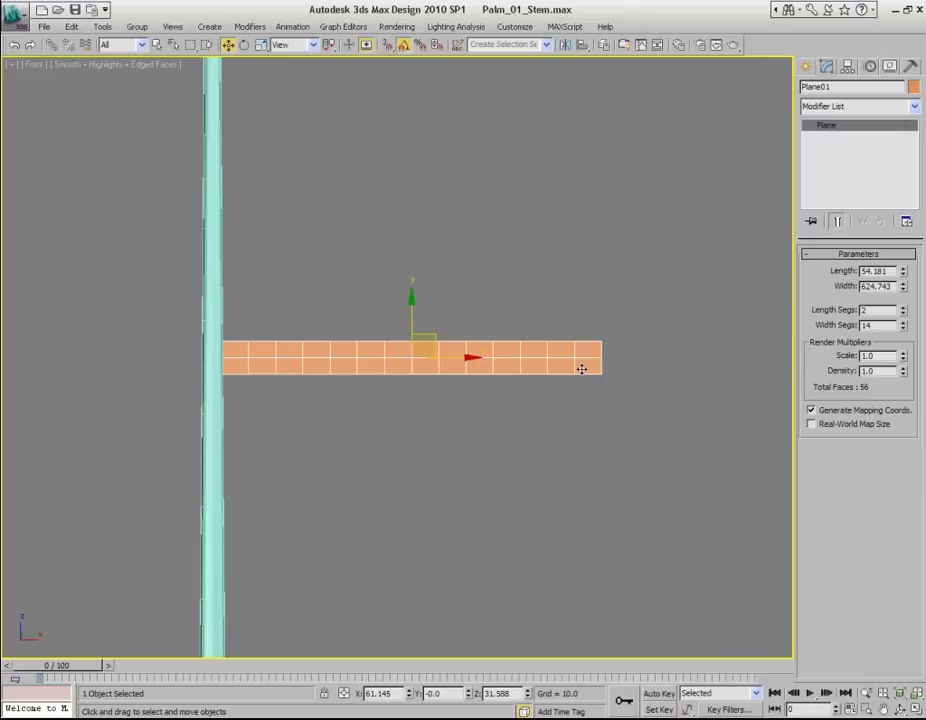
mouse_move(565, 392)
middle_down()
mouse_move(568, 385)
mouse_move(566, 394)
middle_up()
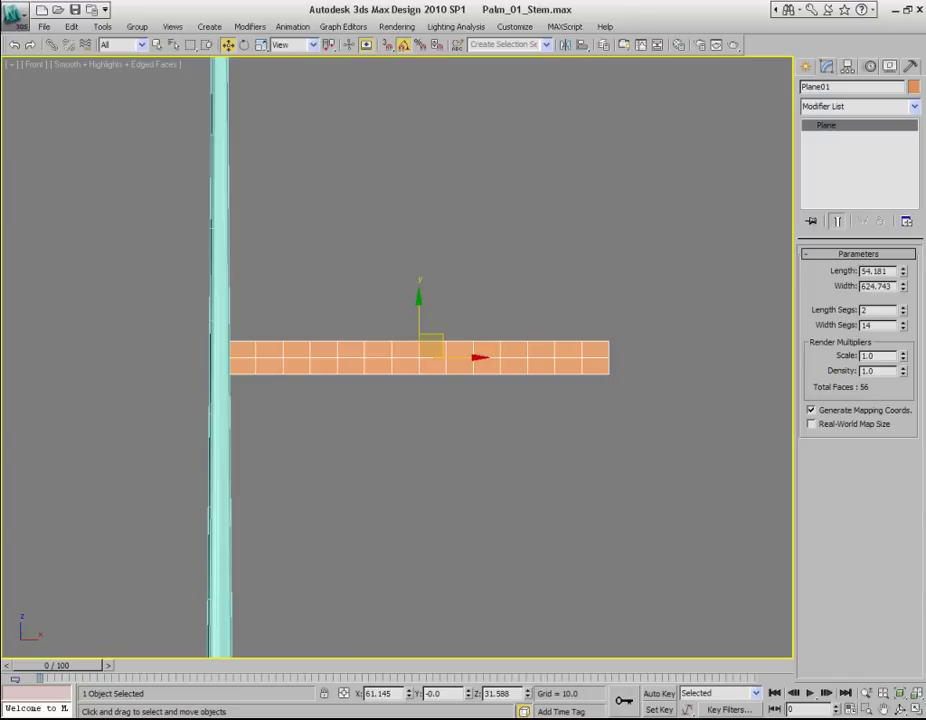
- Switch to Windows Explorer, examine the leaf bump, diffuse, glossiness and opacity images in the Textures folder, and return to 3ds Max
key(alt+Tab)
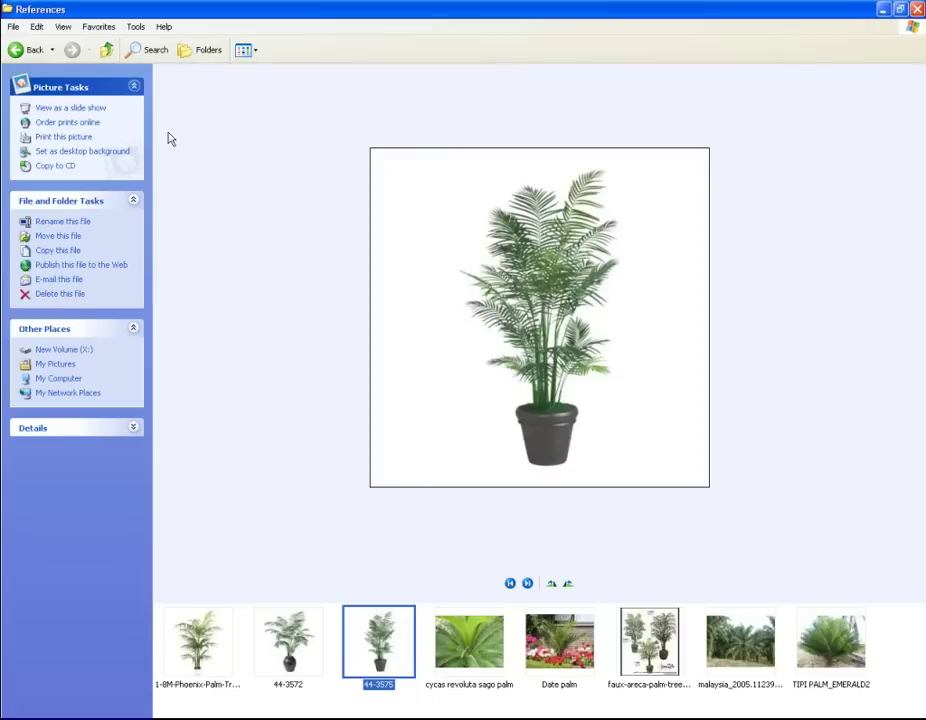
click(107, 50)
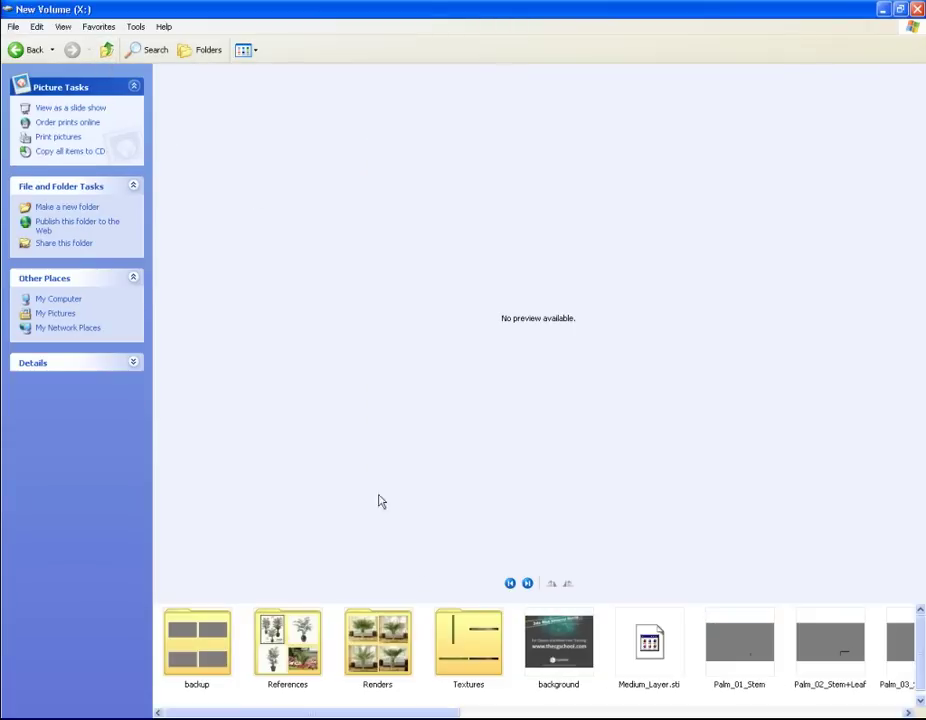
double_click(466, 650)
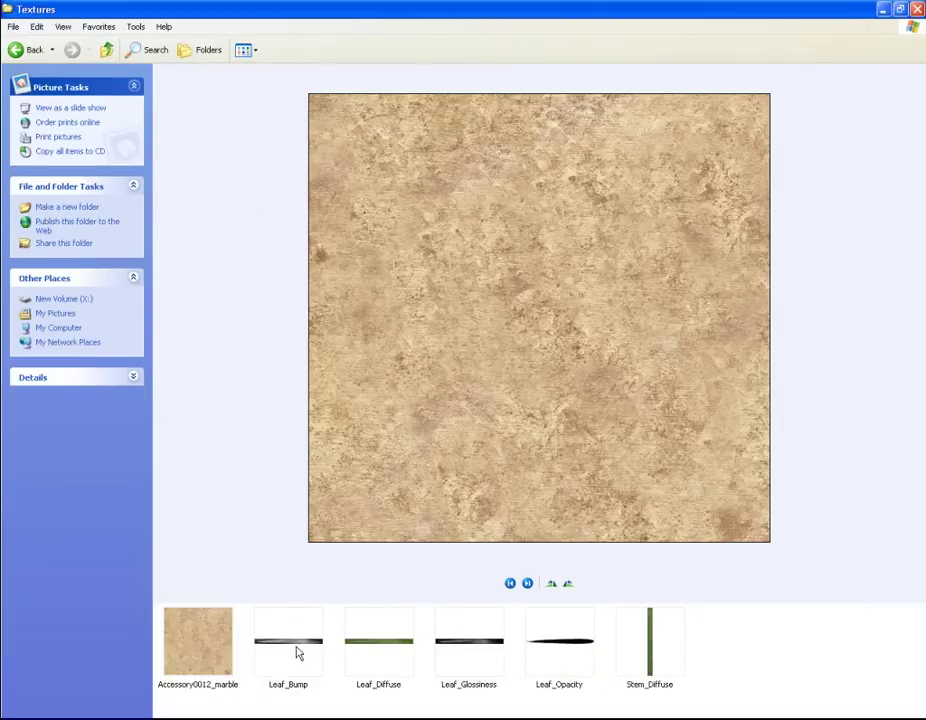
click(296, 648)
click(374, 645)
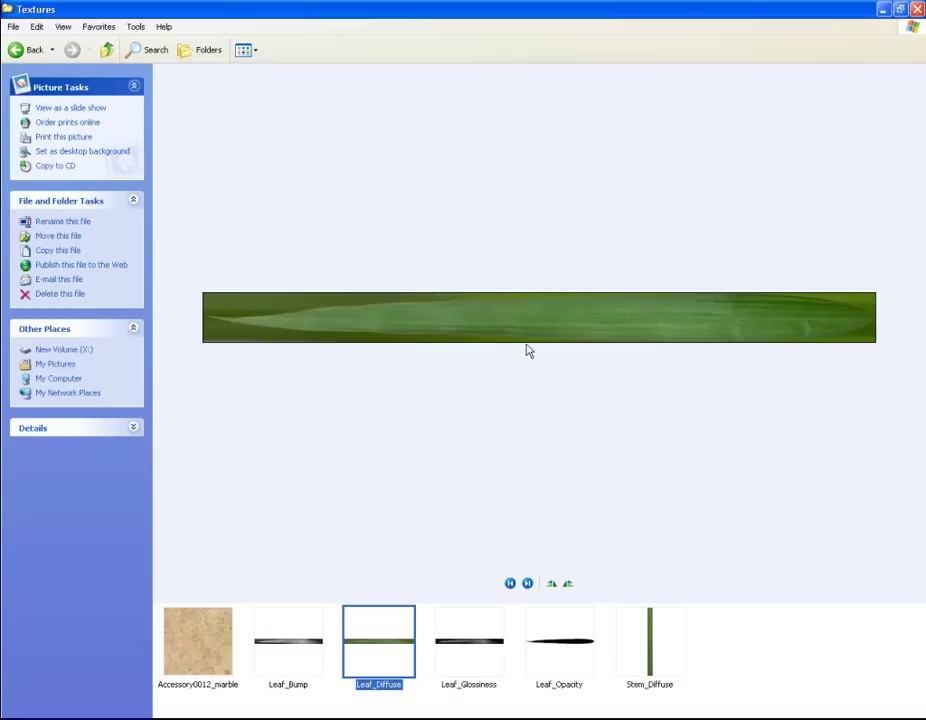
click(560, 645)
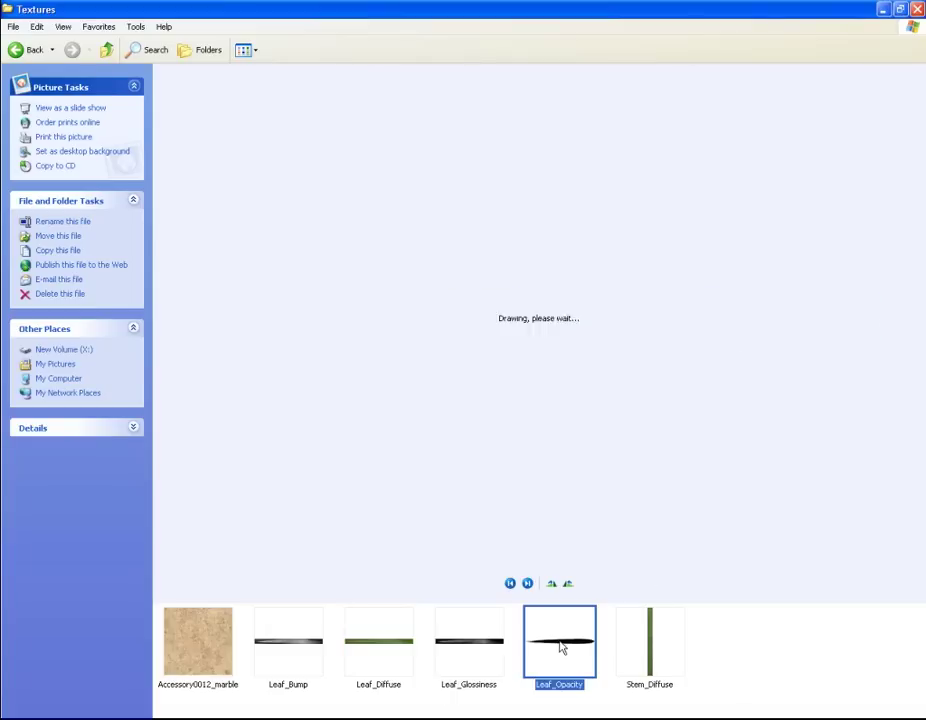
click(299, 656)
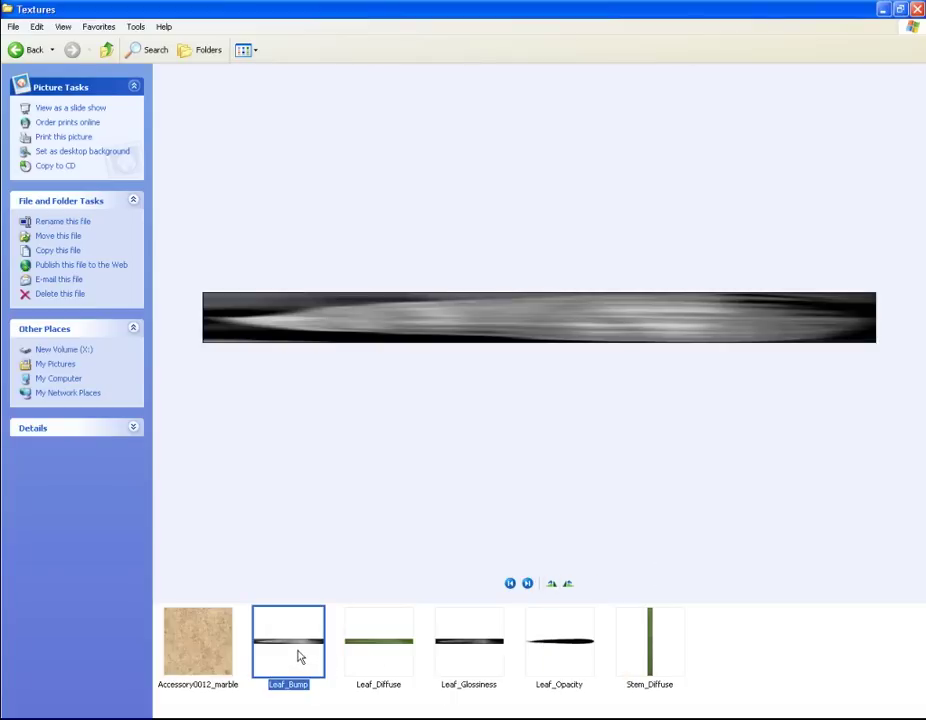
click(474, 651)
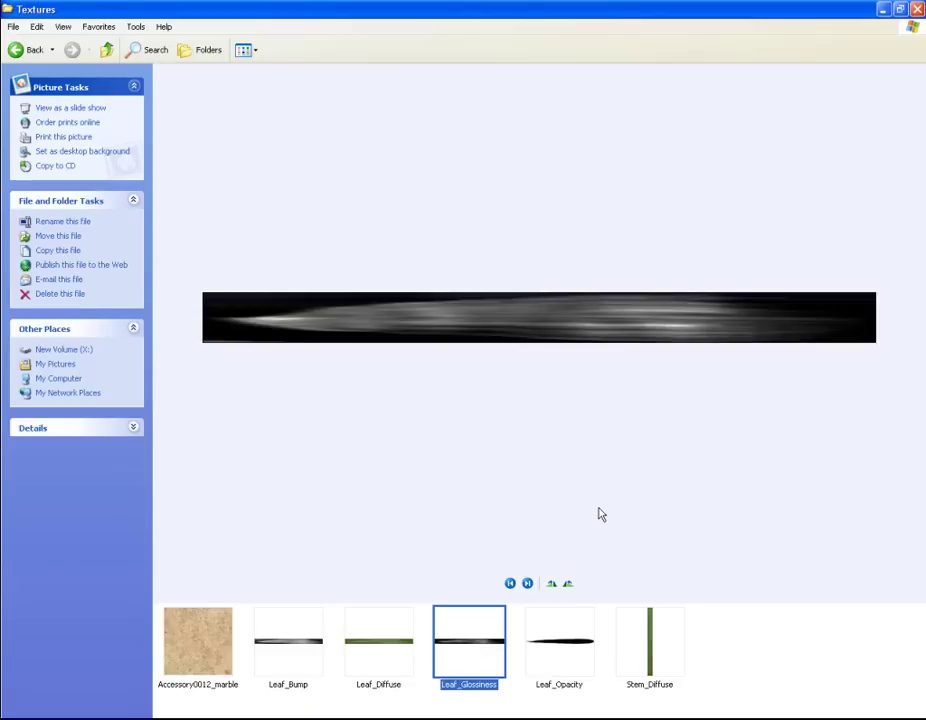
click(577, 650)
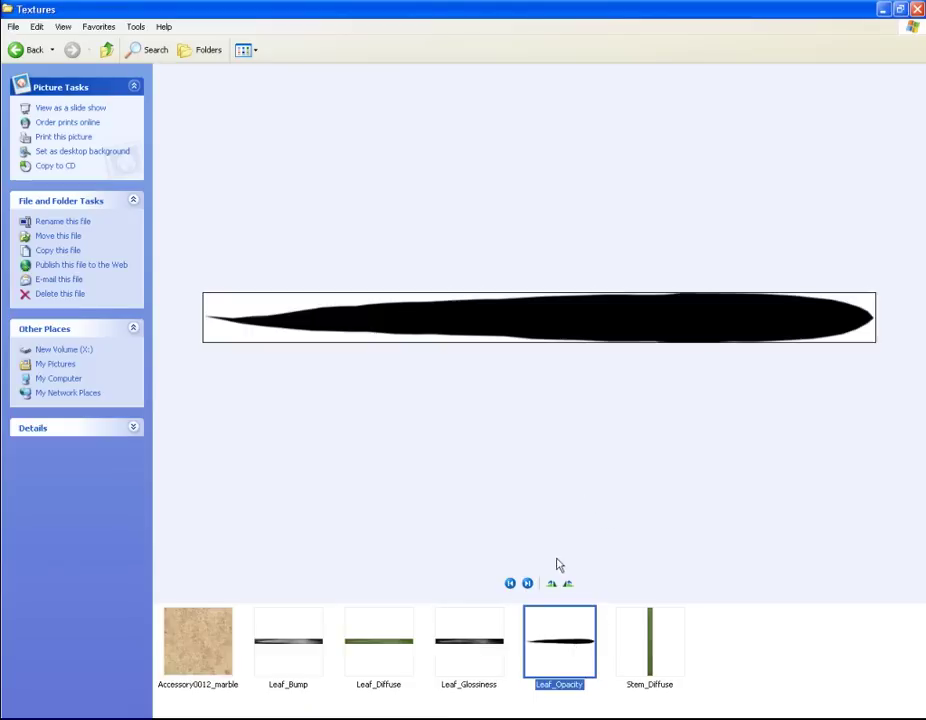
click(340, 718)
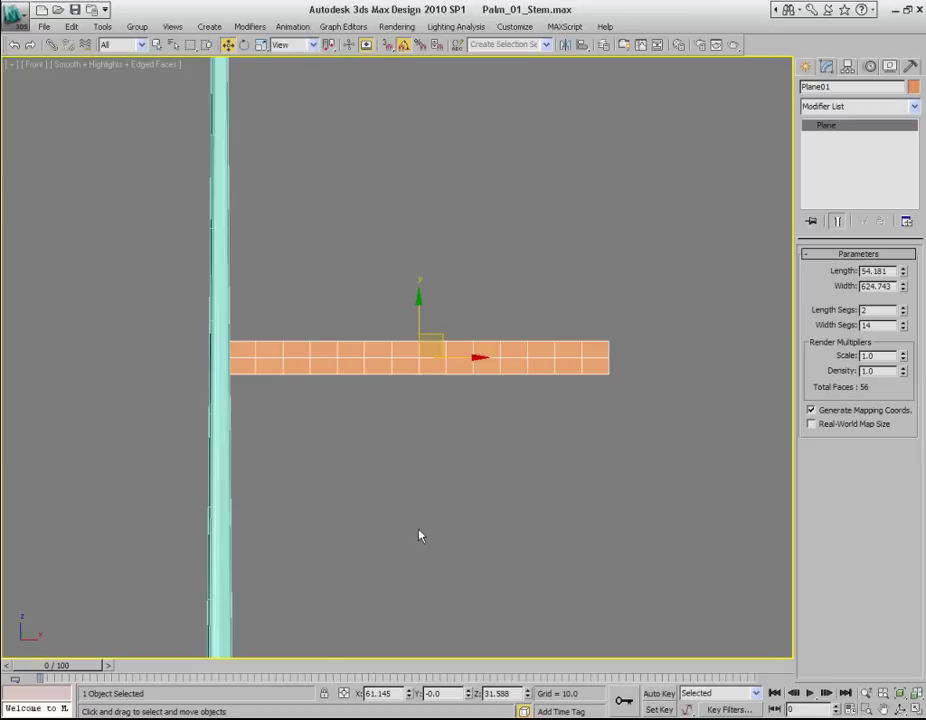
- Load Leaf_Opacity.jpg from the Textures folder as the first material's diffuse bitmap, assign it to the leaf plane and show it in the viewport
key(m)
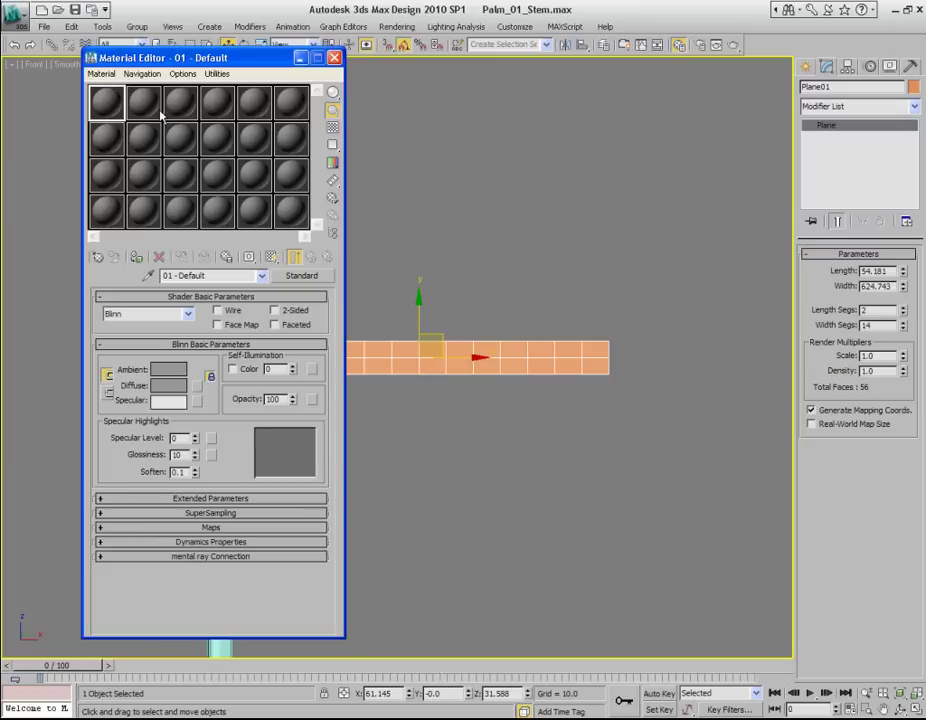
click(197, 386)
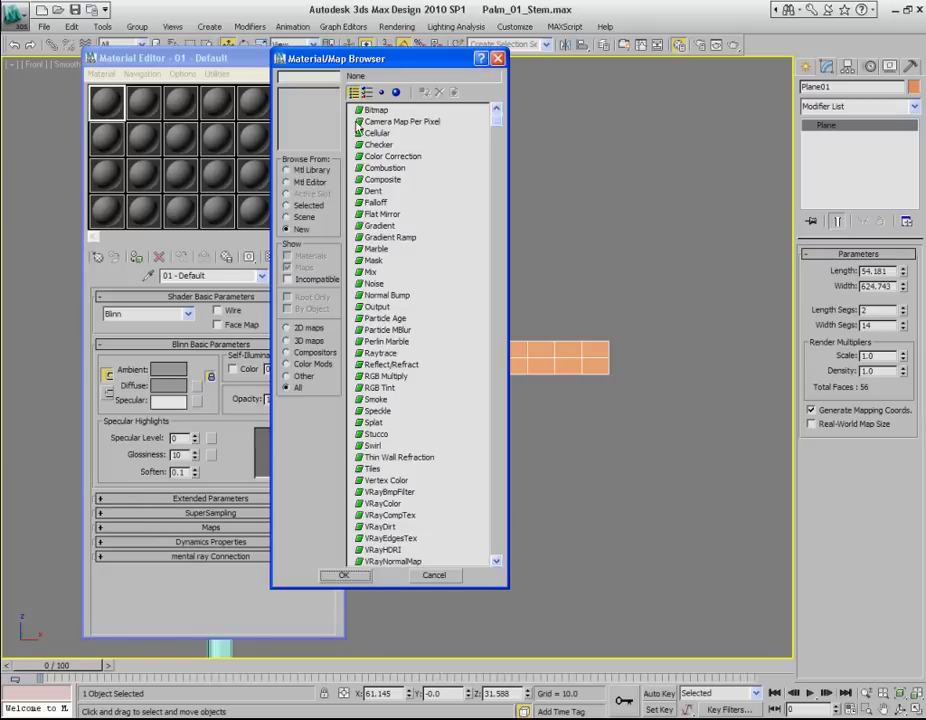
double_click(375, 110)
click(88, 57)
click(110, 176)
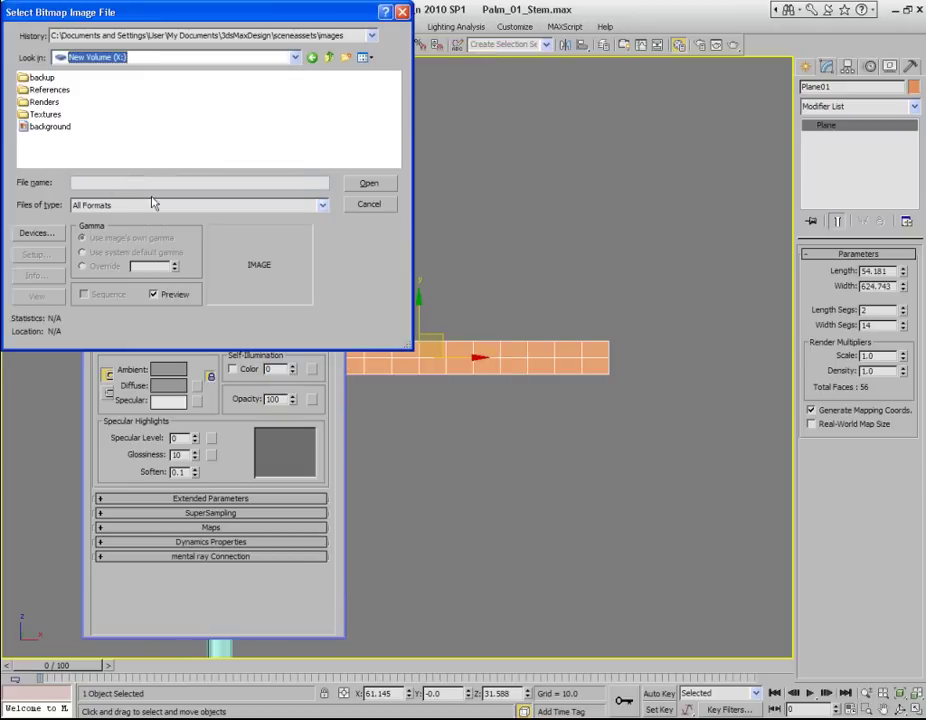
double_click(45, 115)
double_click(60, 124)
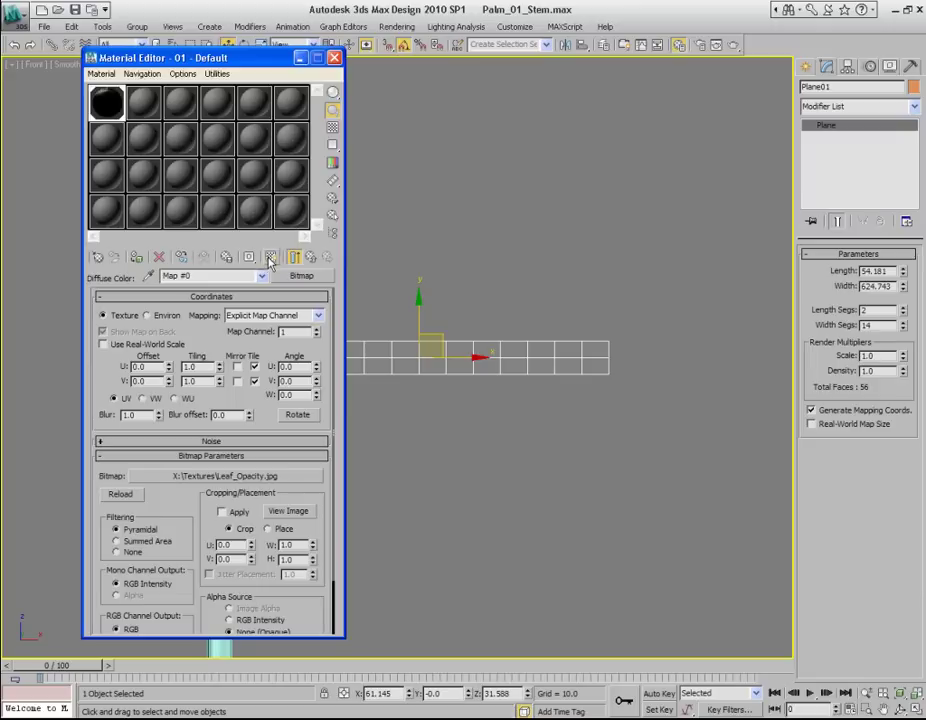
click(335, 58)
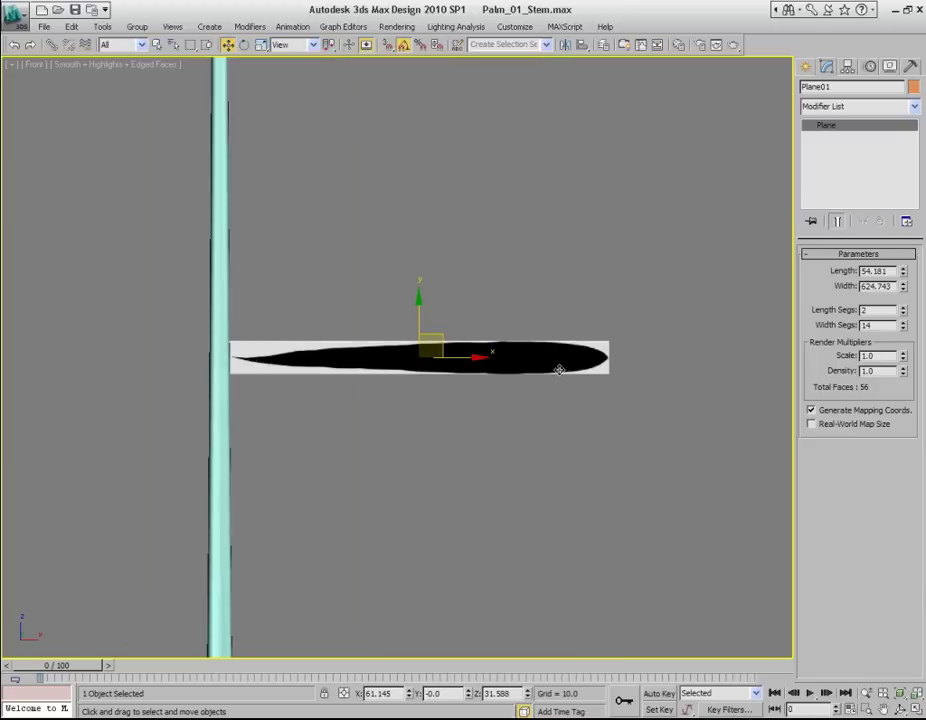